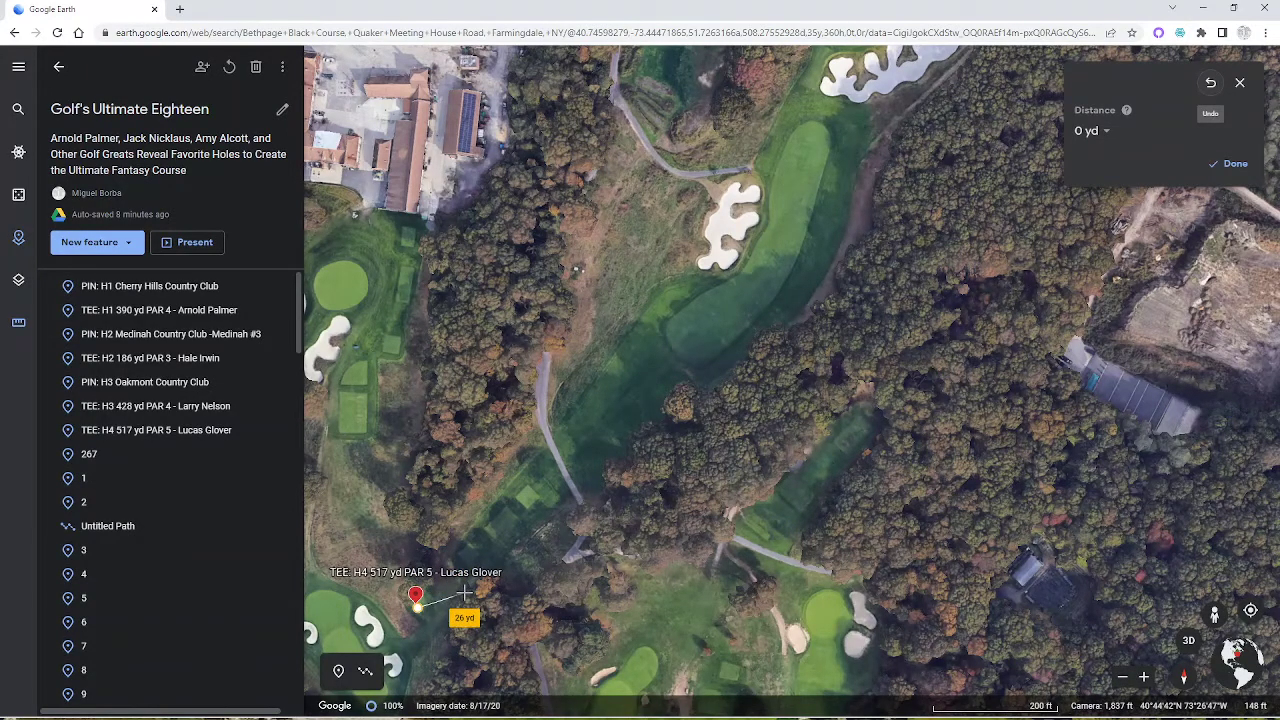
- Switch to the Happy Gilmore player card and examine the driver's carry, % RN, spray and roll ratings
{"action": "key", "text": "alt+Tab"}
{"action": "key", "text": "alt+Tab"}
{"action": "key", "text": "alt+Tab"}
{"action": "key", "text": "alt+Tab"}
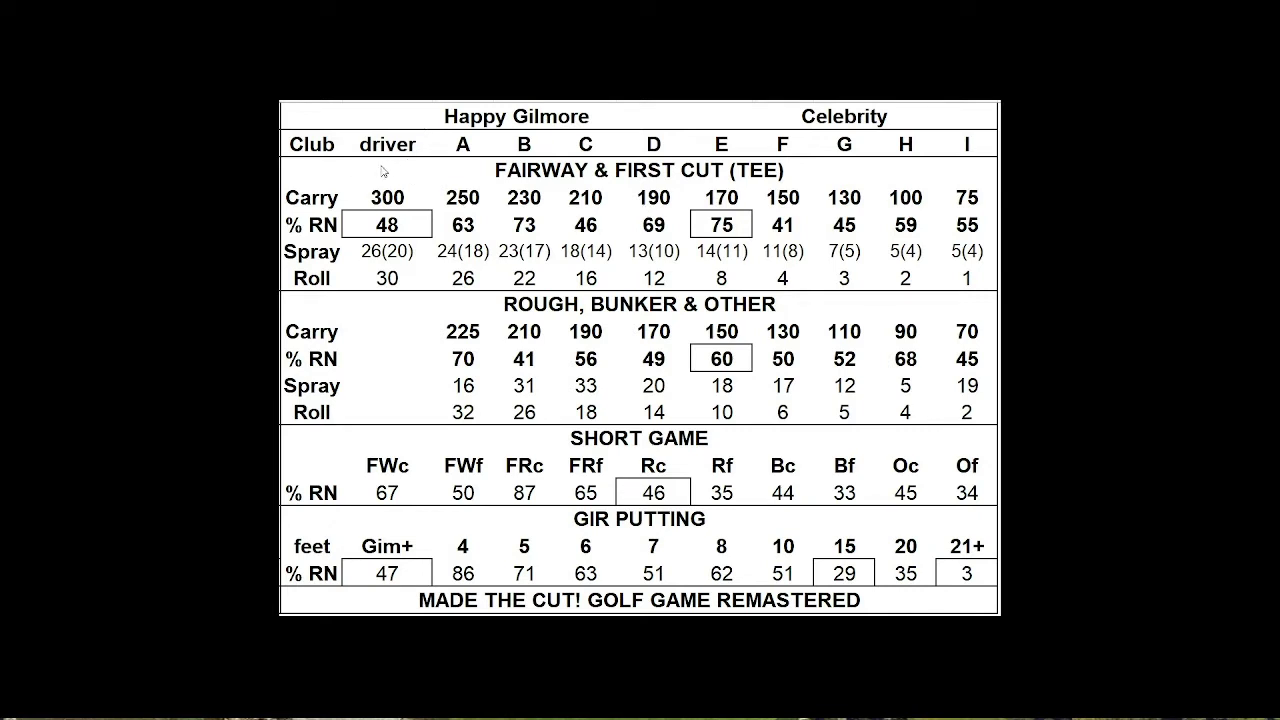
- Switch to the Dice Calculator and replace the dice expression with d100-1
{"action": "key", "text": "alt+Tab"}
{"action": "key", "text": "alt+Tab"}
{"action": "key", "text": "alt+Tab"}
{"action": "key", "text": "alt+Tab"}
{"action": "key", "text": "alt+Tab"}
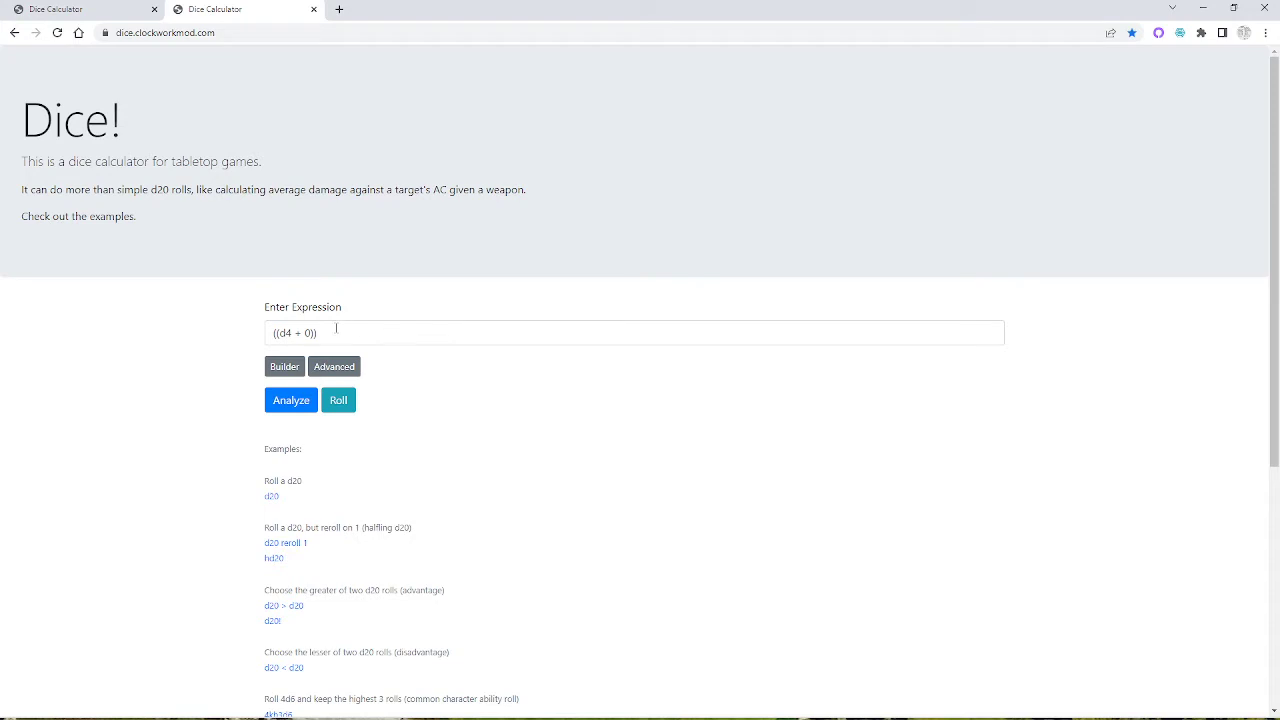
{"action": "left_click_drag", "start_coordinate": [336, 329], "coordinate": [223, 326]}
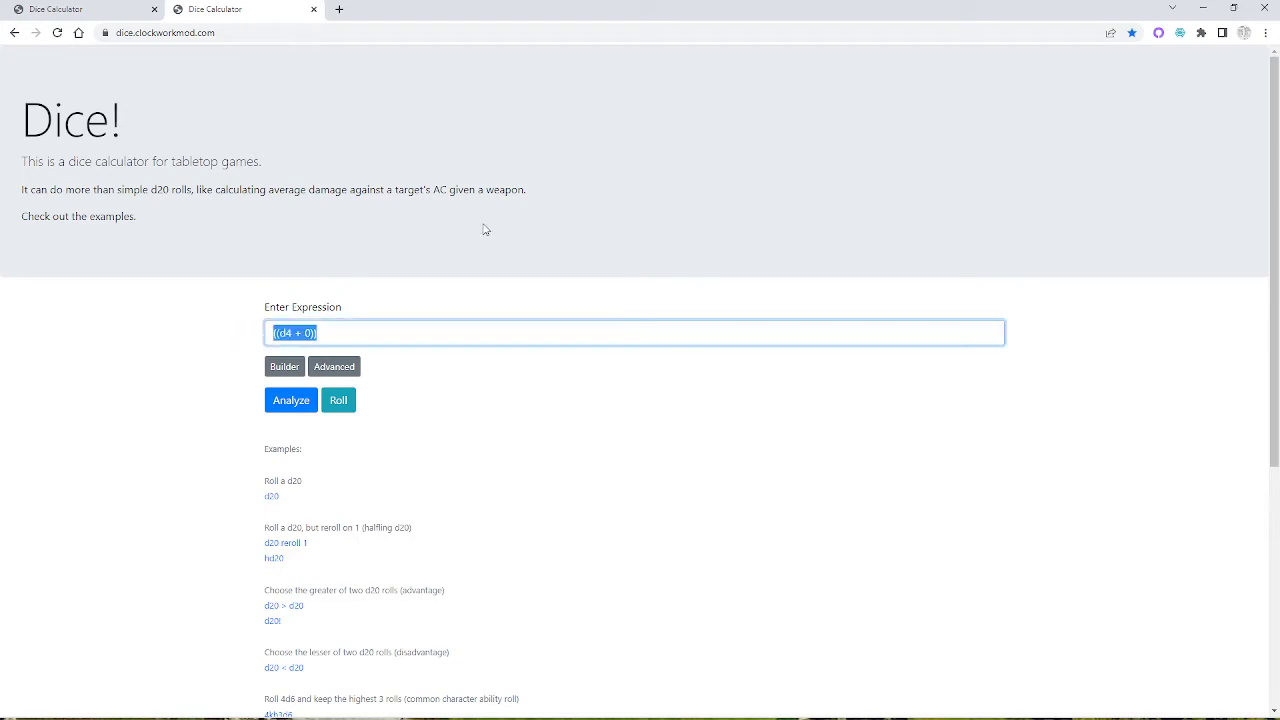
{"action": "type", "text": "d100-1"}
- Show the advanced options and add two further dice expressions, each set to d20-1
{"action": "left_click", "coordinate": [346, 369]}
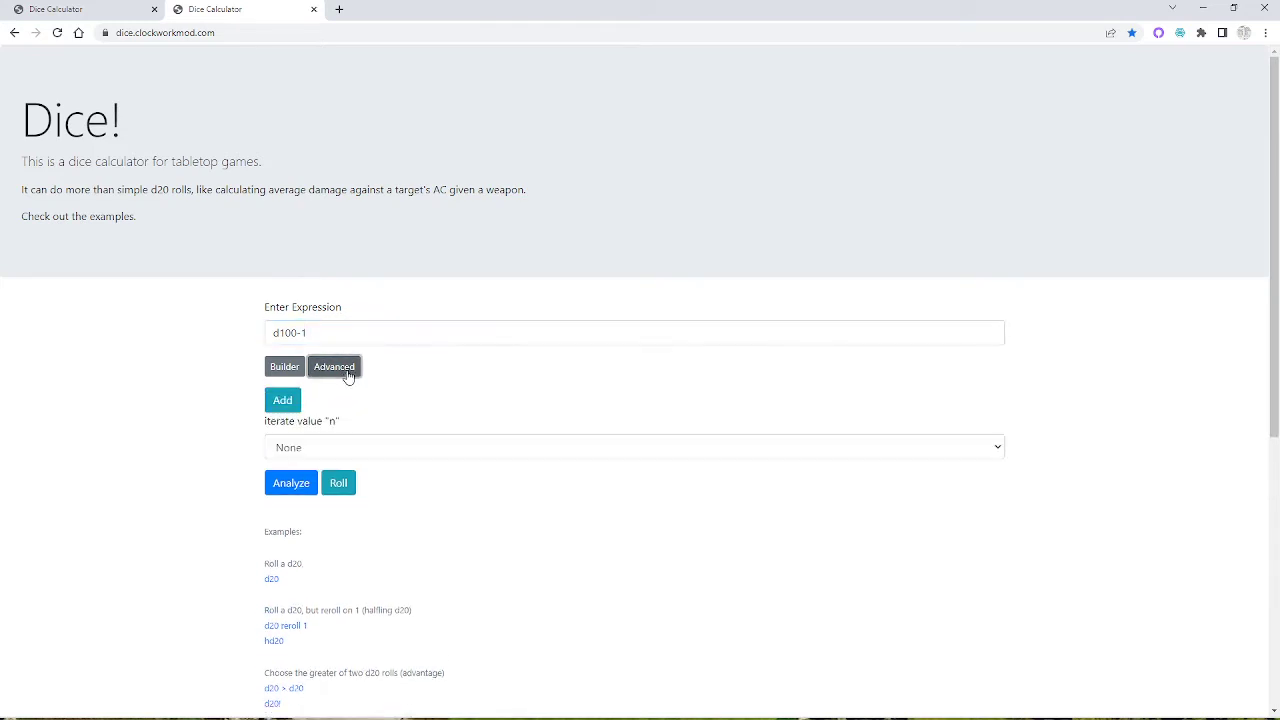
{"action": "left_click", "coordinate": [284, 401]}
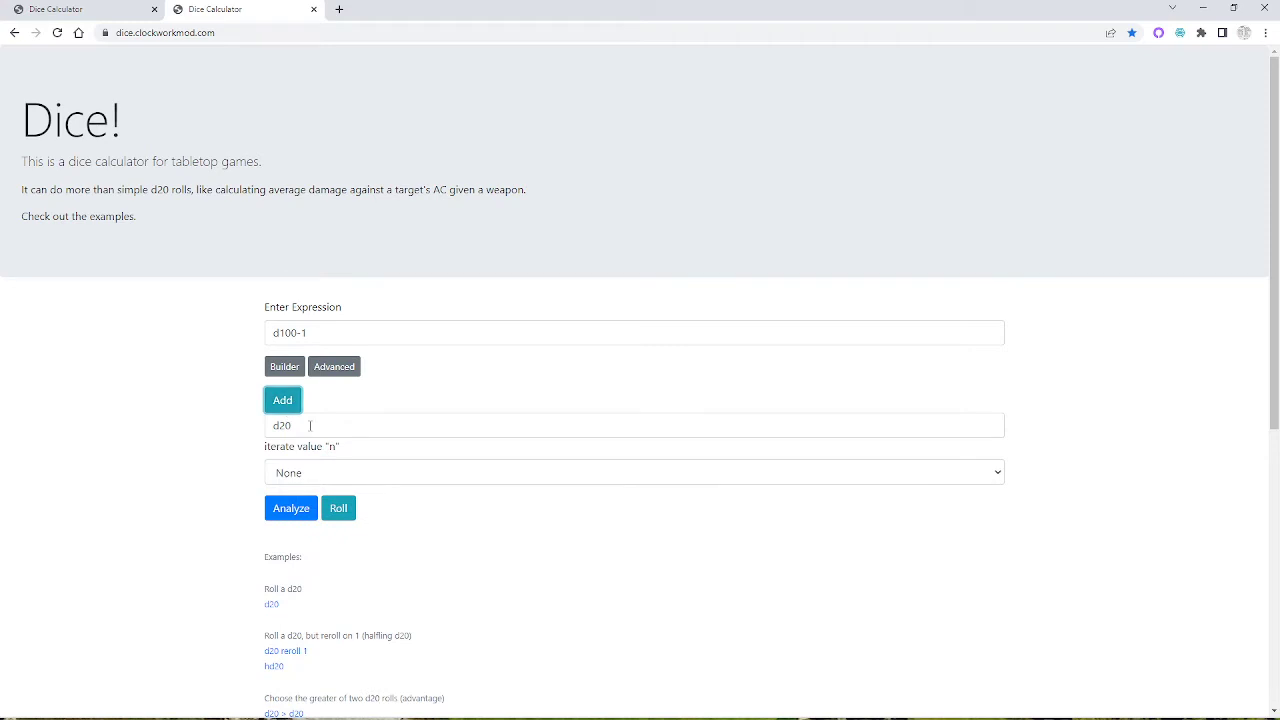
{"action": "left_click", "coordinate": [310, 425]}
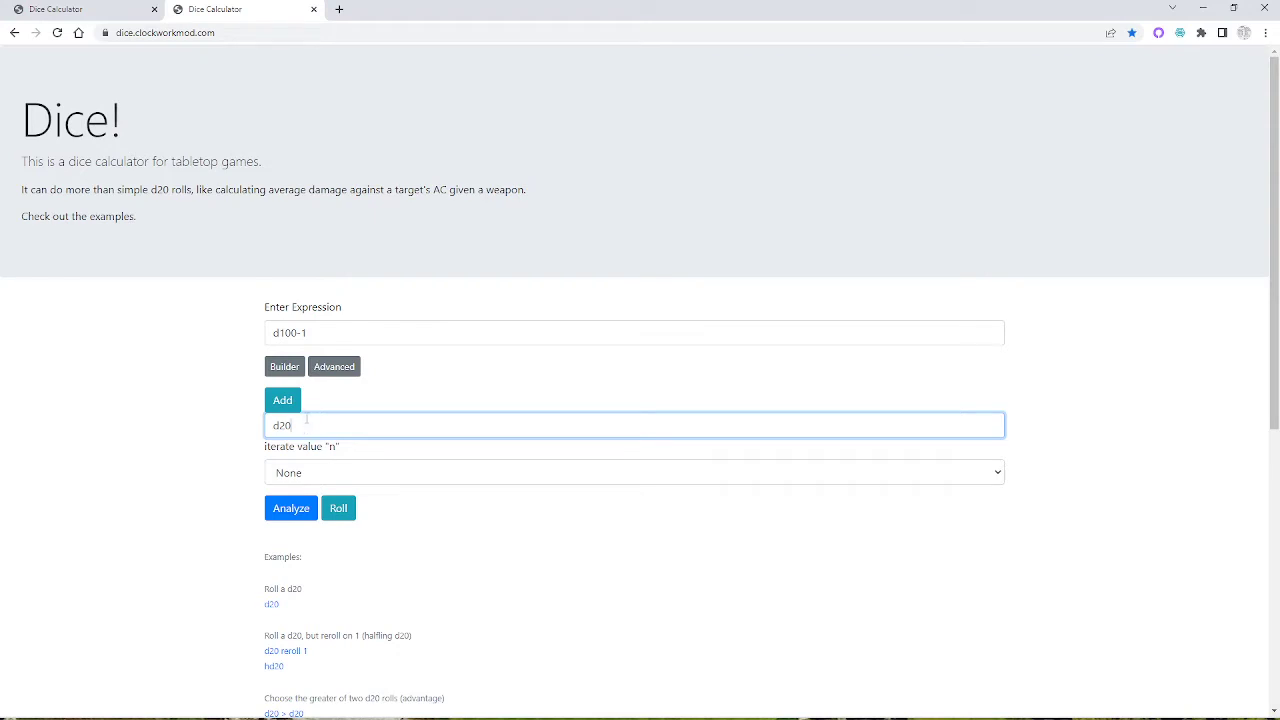
{"action": "left_click", "coordinate": [348, 400]}
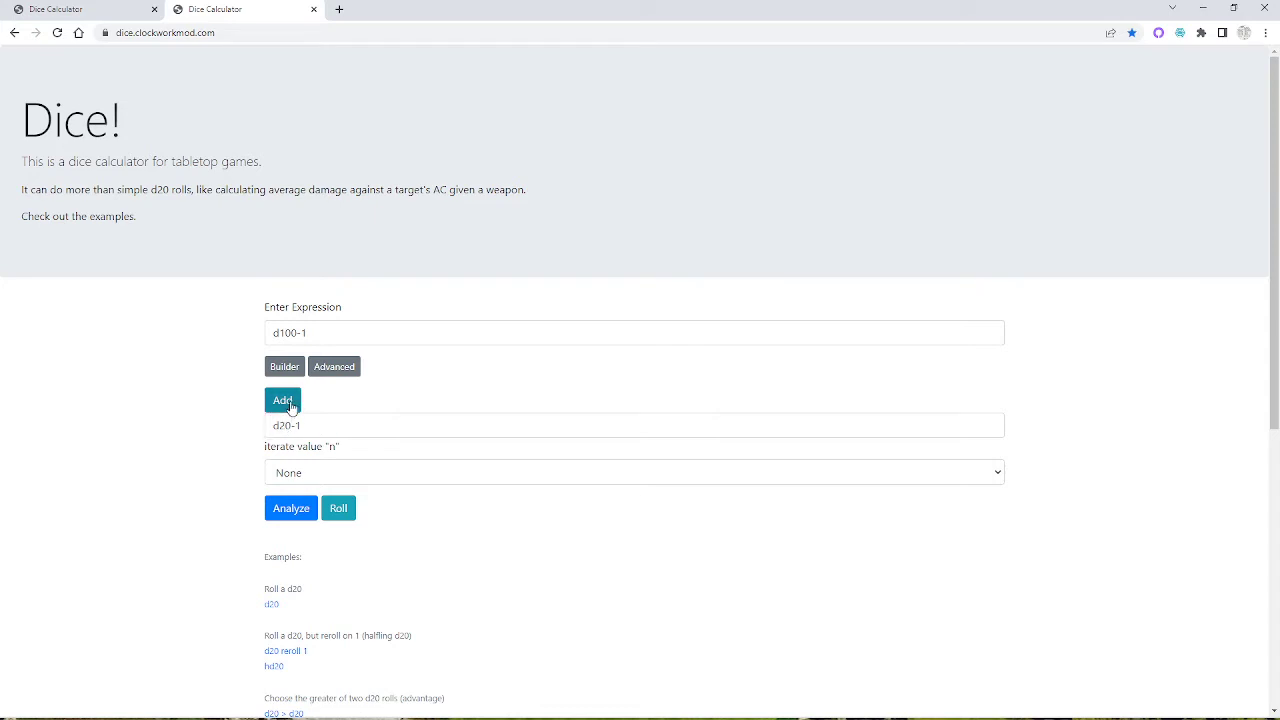
{"action": "left_click", "coordinate": [282, 401]}
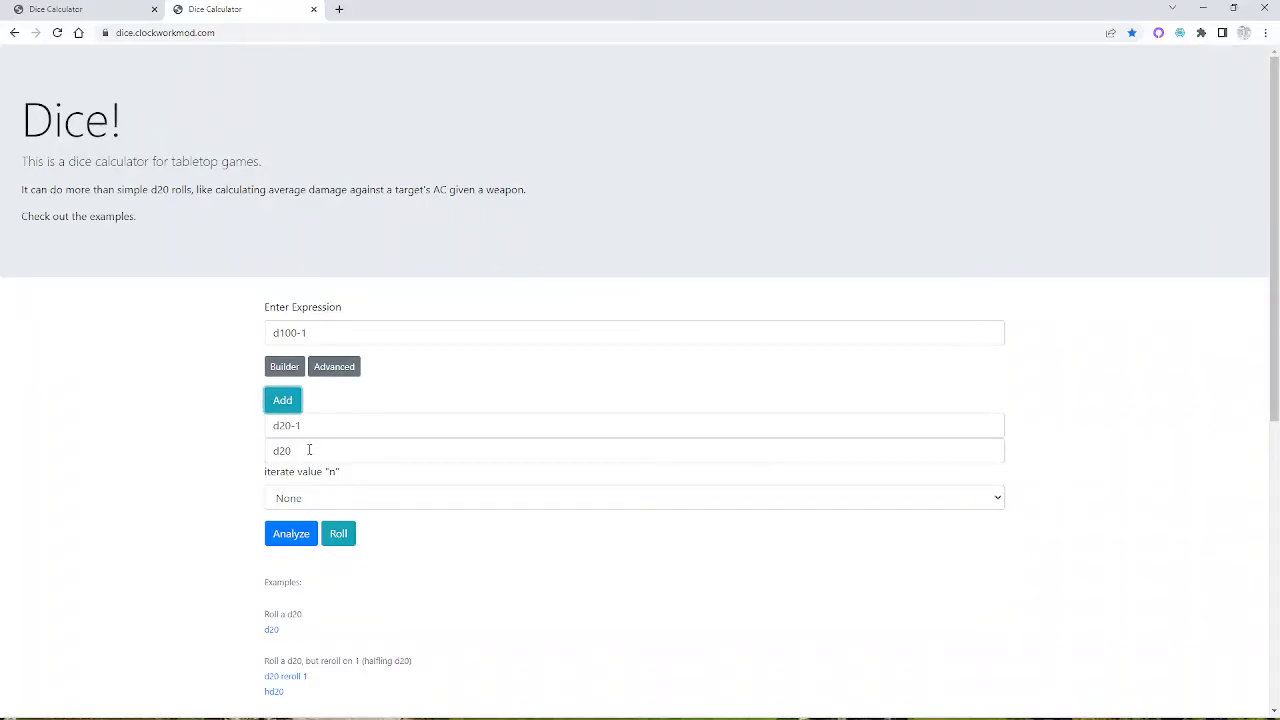
{"action": "left_click", "coordinate": [309, 450]}
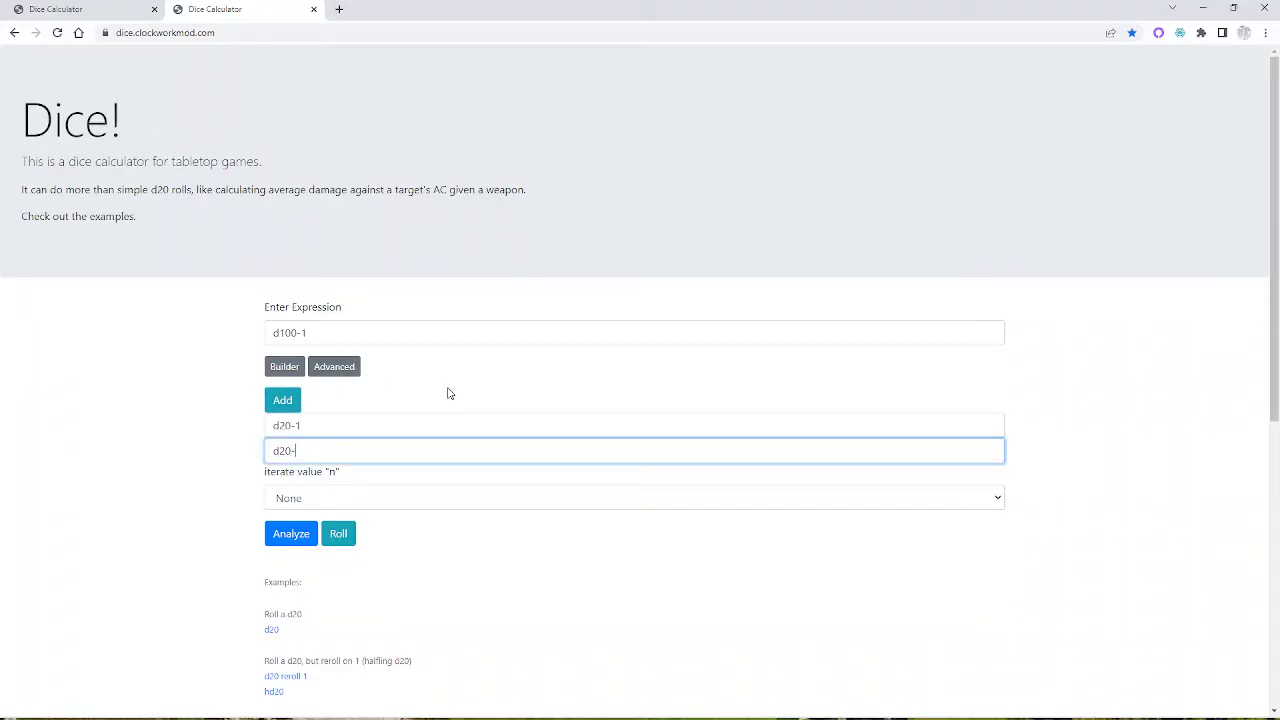
{"action": "left_click", "coordinate": [198, 311]}
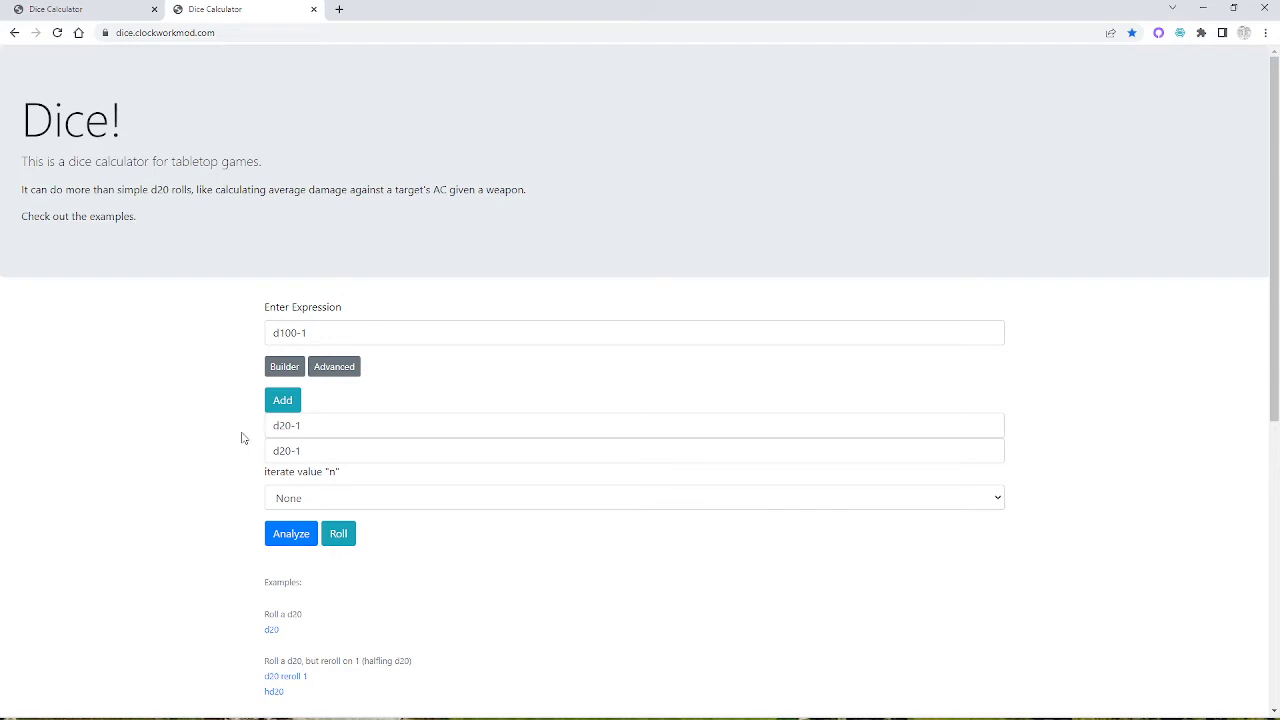
- Switch to Google Earth and extend the measuring line from the hole 4 tee to a fairway point at 300 yd
{"action": "key", "text": "alt+Tab"}
{"action": "key", "text": "alt+Tab"}
{"action": "key", "text": "Tab"}
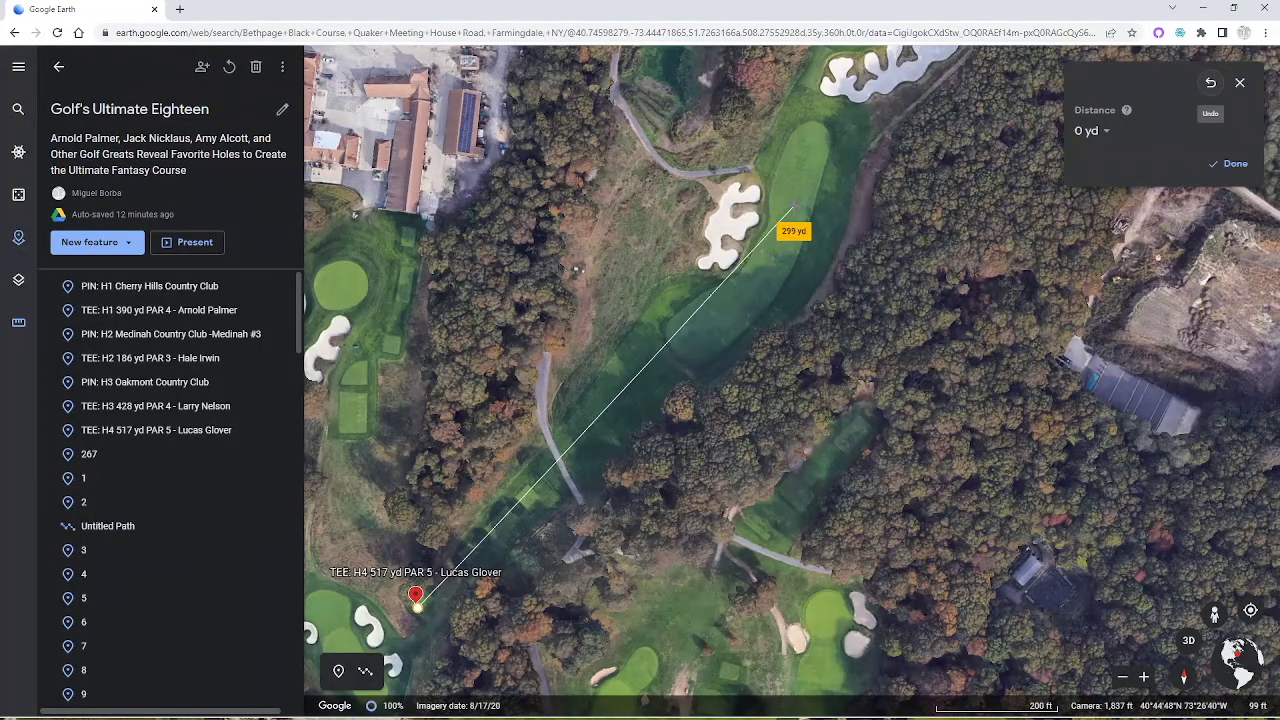
{"action": "scroll", "coordinate": [790, 206], "scroll_direction": "up", "scroll_amount": 5}
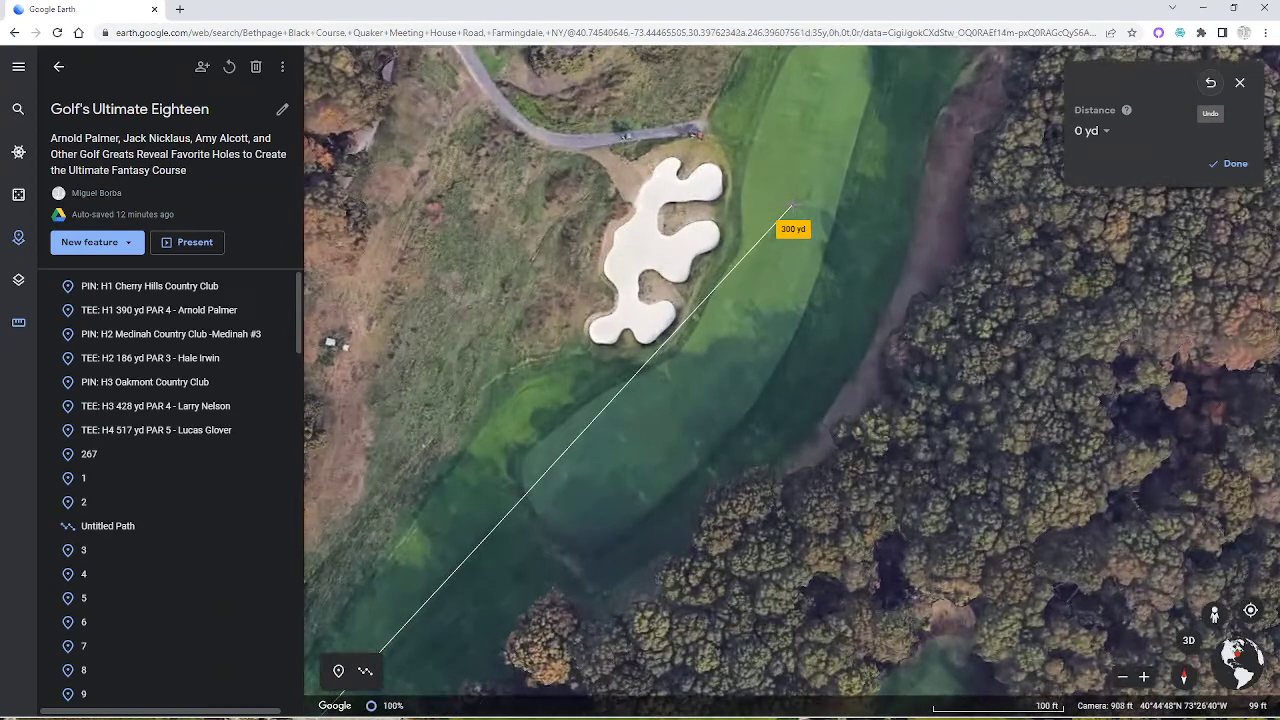
{"action": "scroll", "coordinate": [787, 211], "scroll_direction": "up", "scroll_amount": 2}
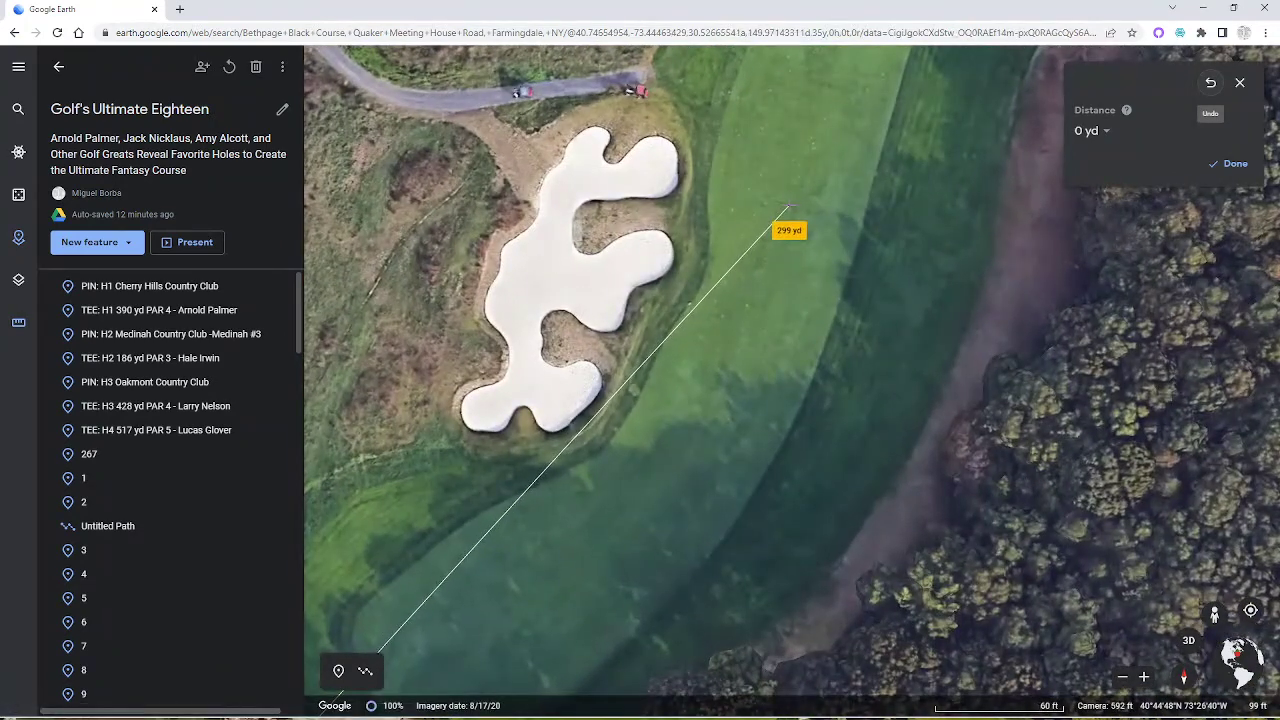
{"action": "left_click", "coordinate": [790, 203]}
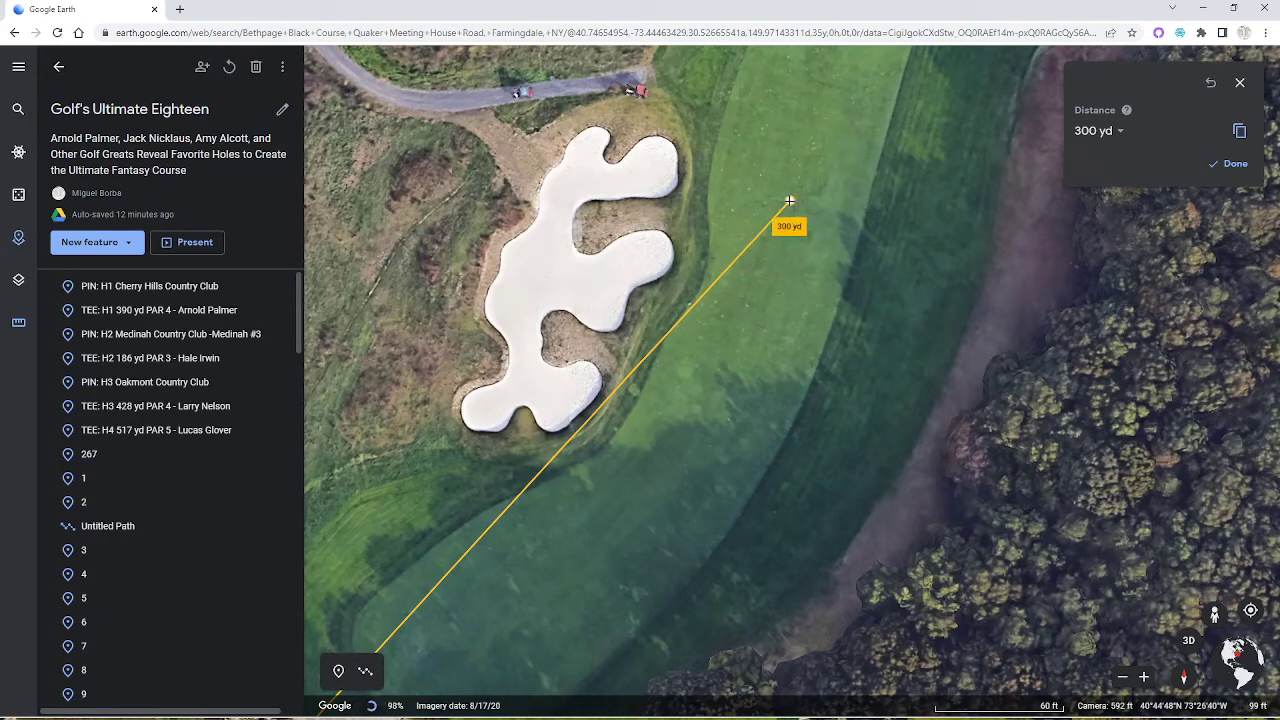
- Switch to the Dice Calculator and roll the d100-1 and both d20-1 expressions together
{"action": "key", "text": "alt+Tab"}
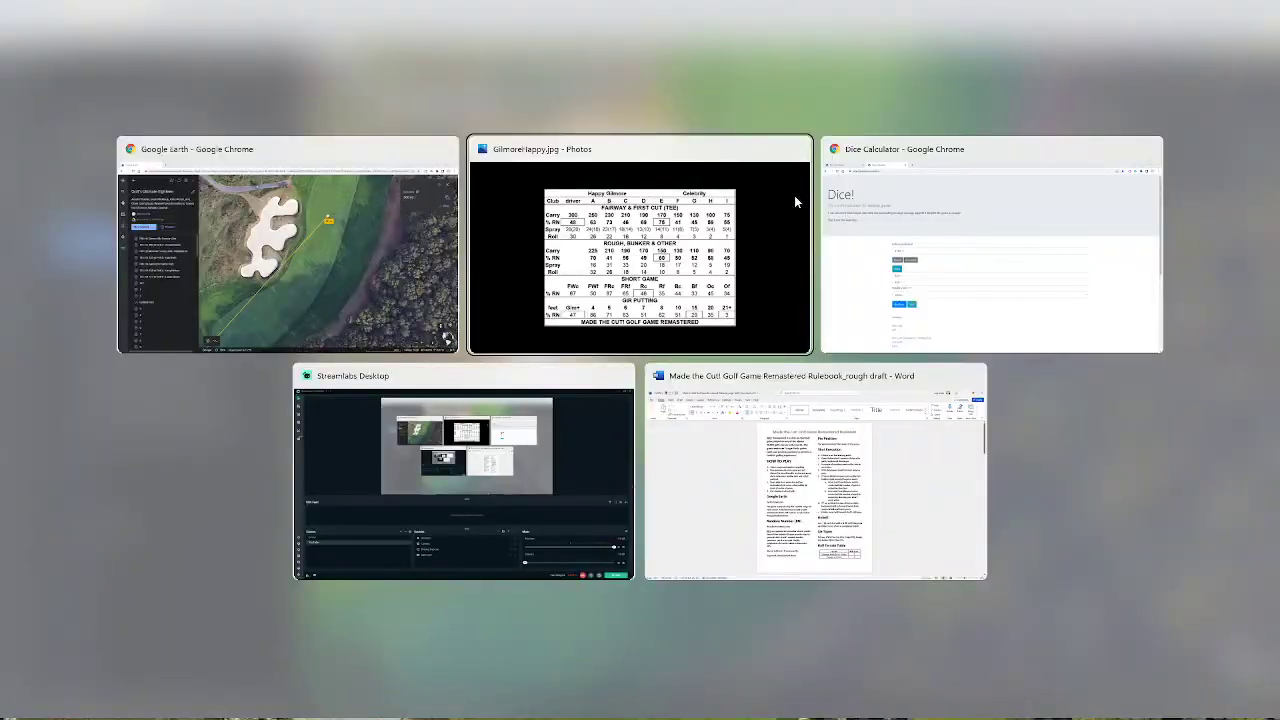
{"action": "scroll", "coordinate": [440, 455], "scroll_direction": "down", "scroll_amount": 2}
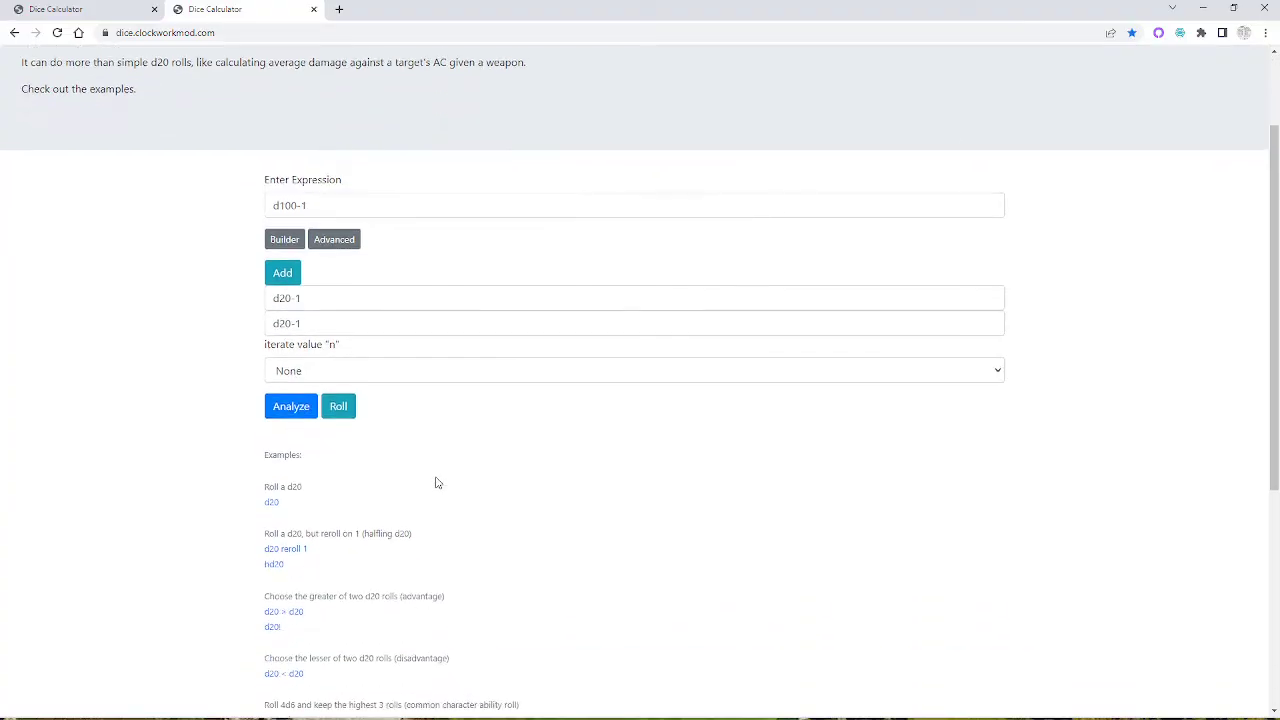
{"action": "left_click", "coordinate": [341, 402]}
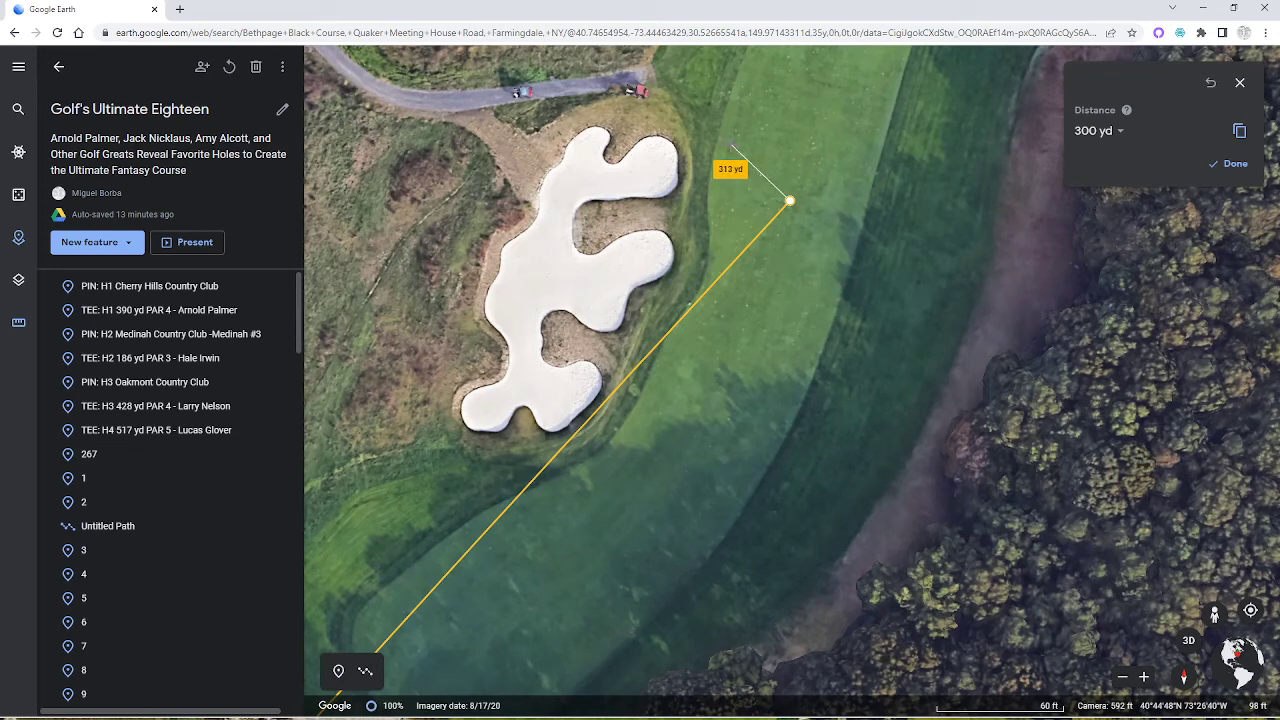
- Extend the measured path in Google Earth sideways toward the bunker to 313 yd, and back to the bunker's edge at 324 yd
{"action": "left_click", "coordinate": [731, 145]}
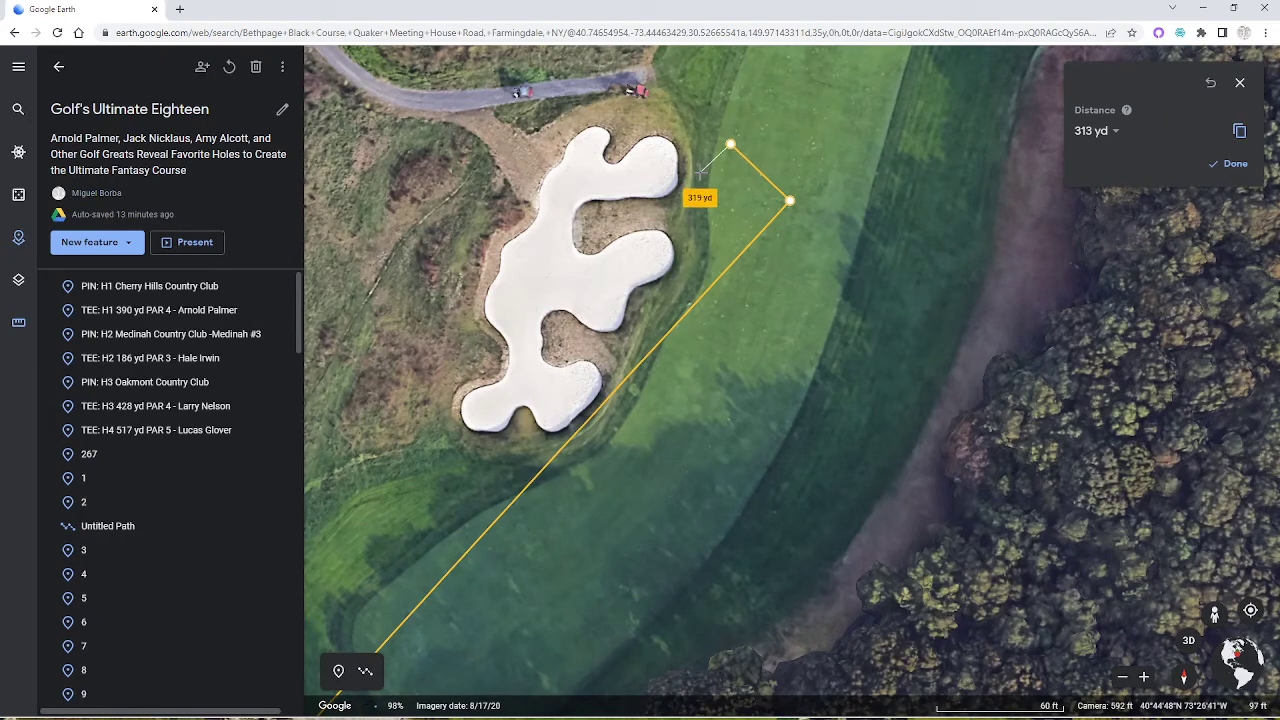
{"action": "key", "text": "alt+Tab"}
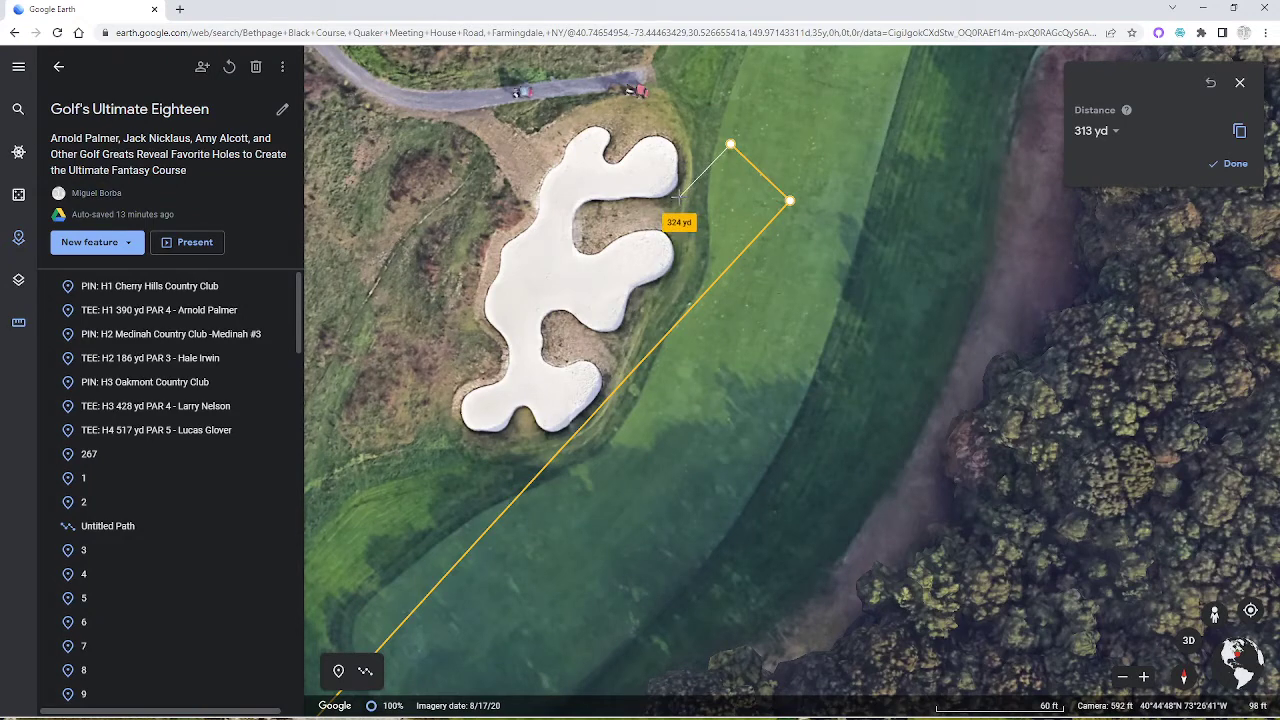
{"action": "left_click", "coordinate": [679, 196]}
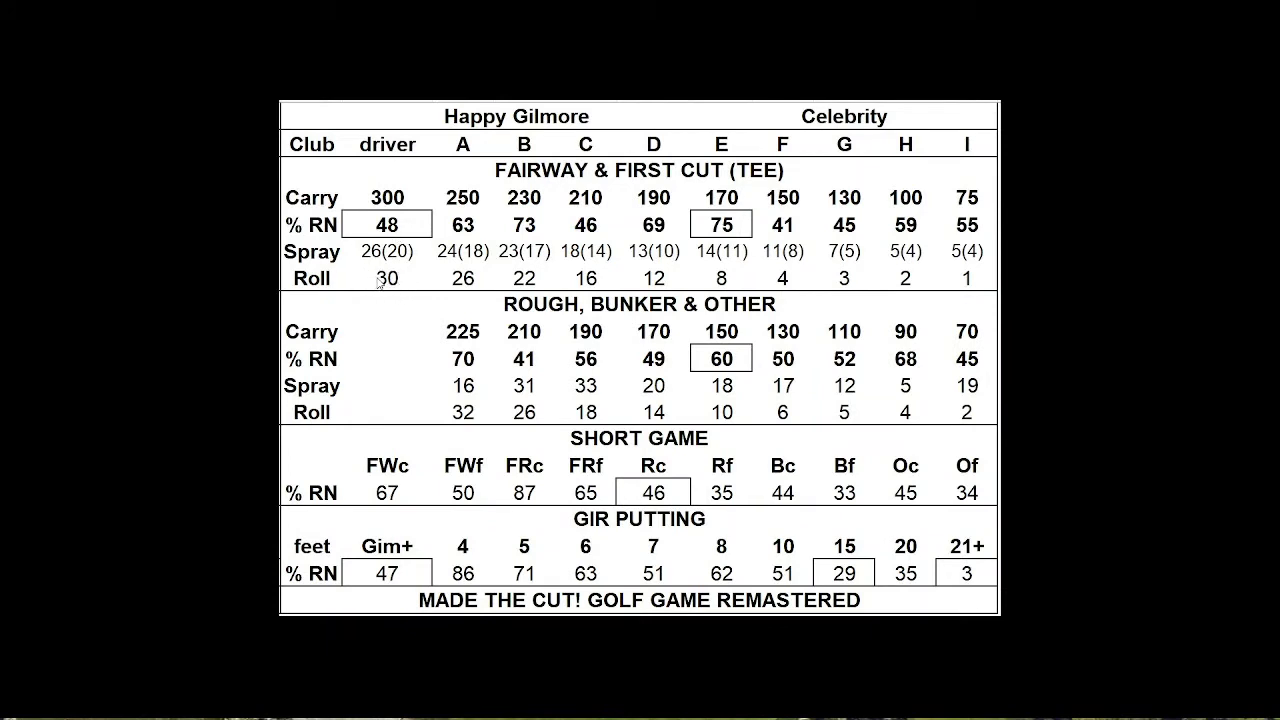
- Extend the measured path from the bunker's edge up the fairway to a total of 347 yd and finish the measurement
{"action": "key", "text": "alt+Tab"}
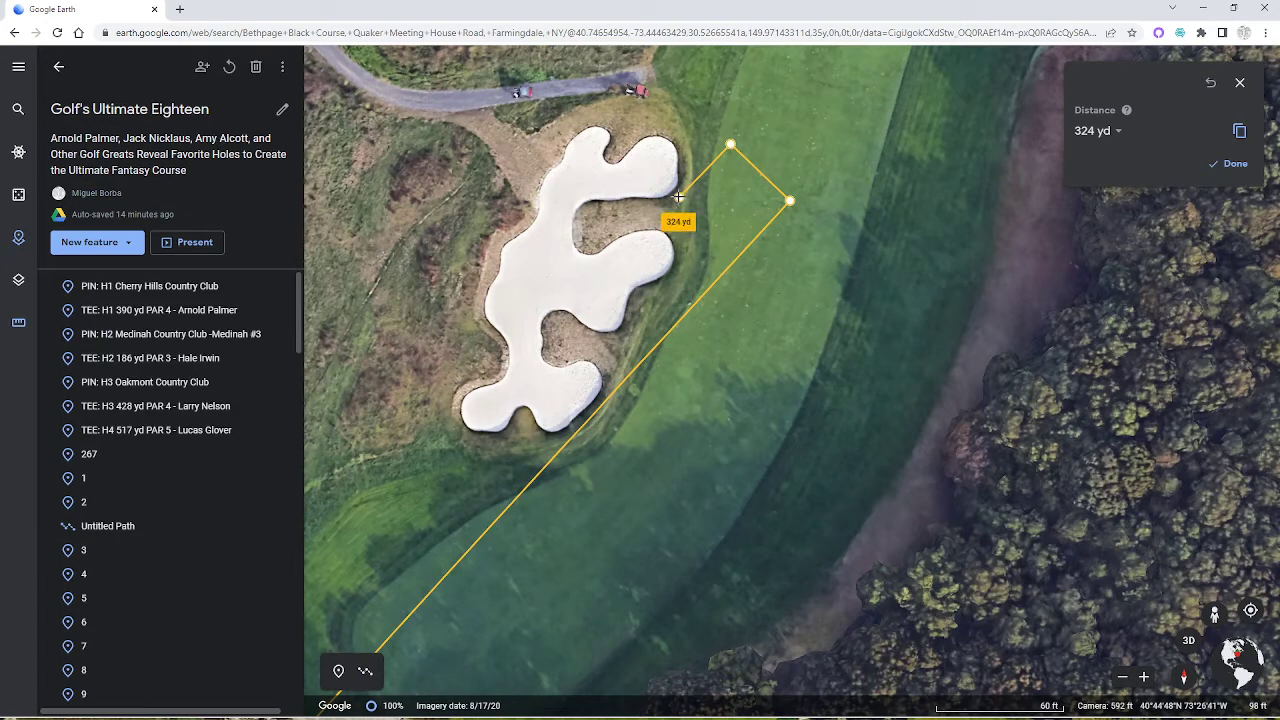
{"action": "left_click", "coordinate": [678, 197]}
{"action": "left_click", "coordinate": [781, 89]}
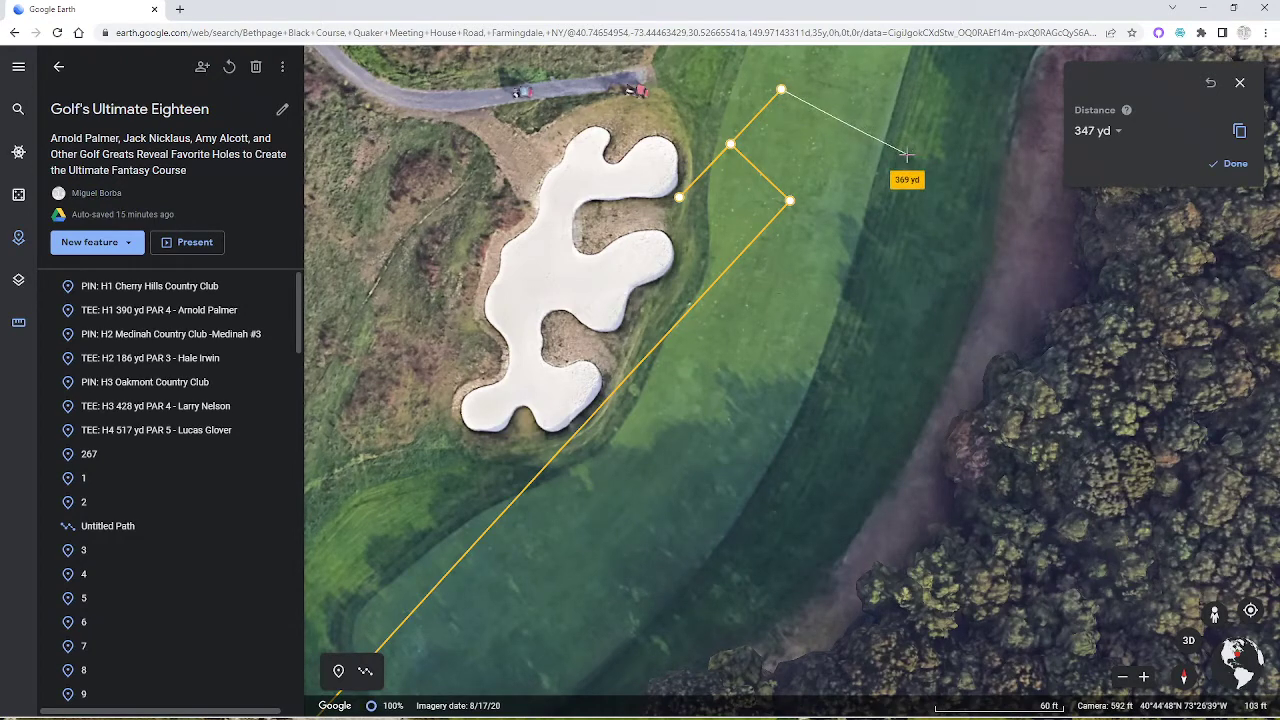
{"action": "key", "text": "Return"}
- Add a placemark at the fairway point where the measured path ends
{"action": "left_click_drag", "start_coordinate": [805, 141], "coordinate": [588, 537]}
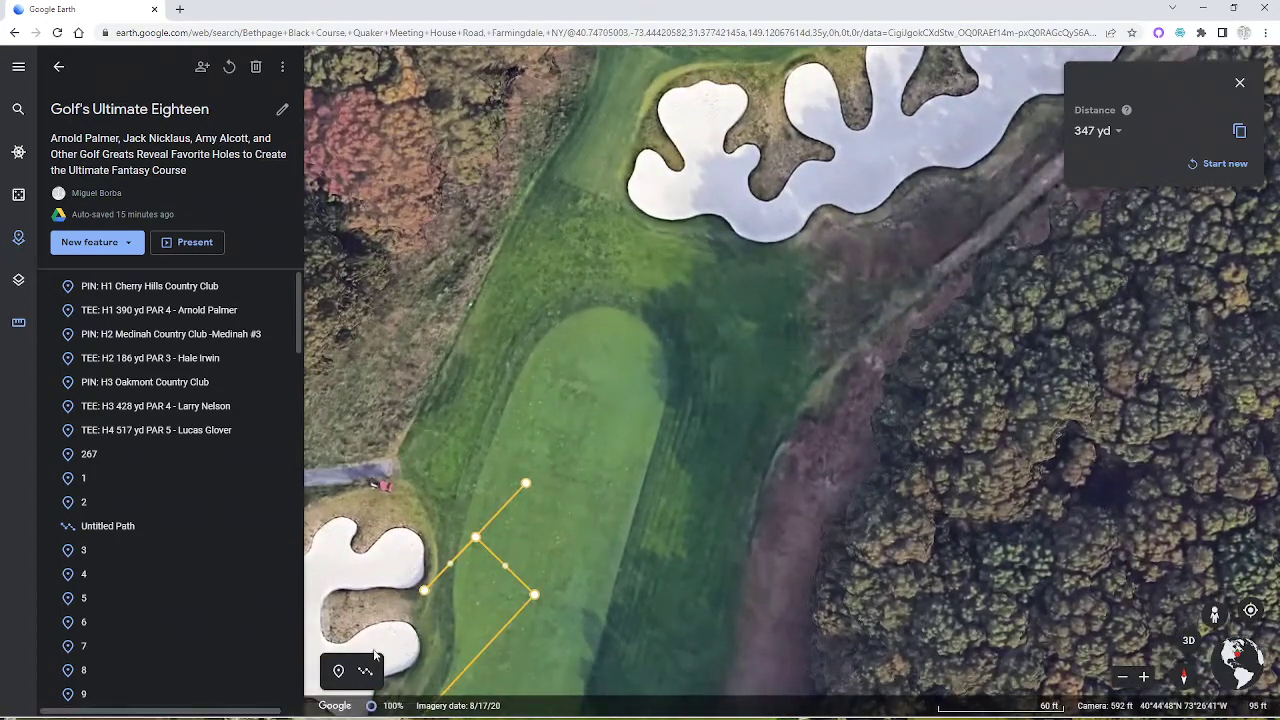
{"action": "left_click", "coordinate": [337, 671]}
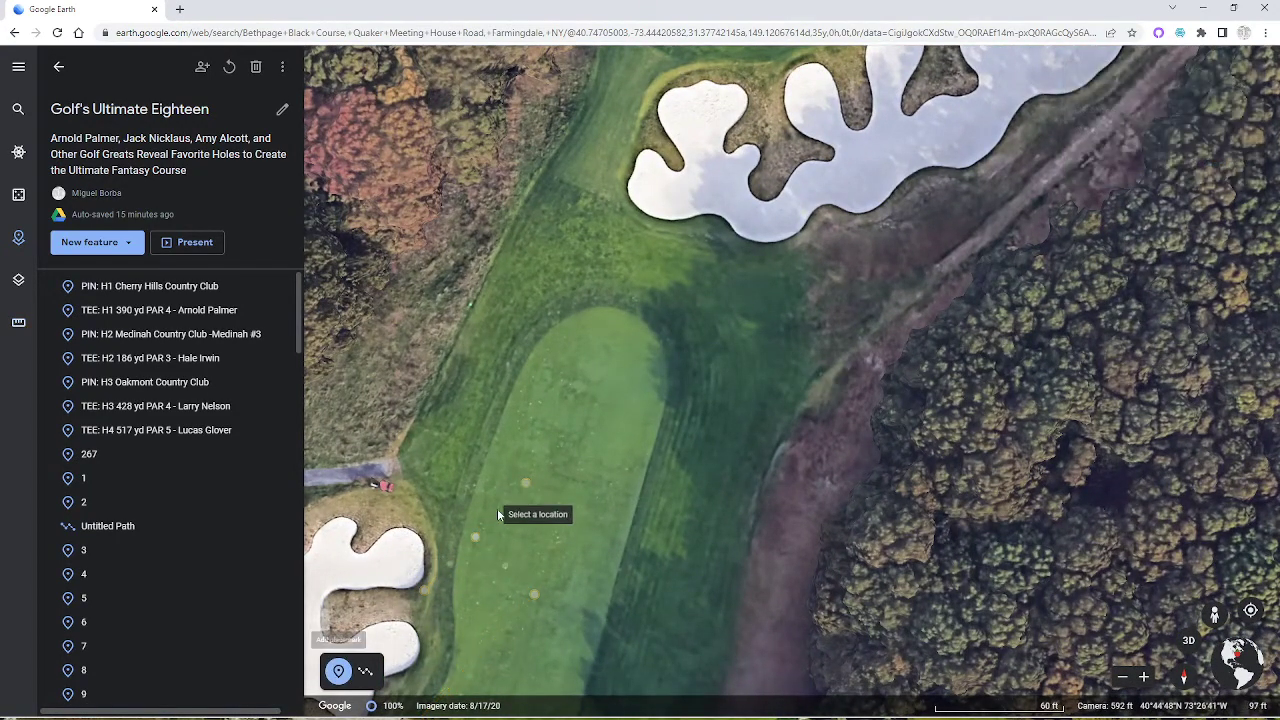
{"action": "left_click", "coordinate": [524, 480]}
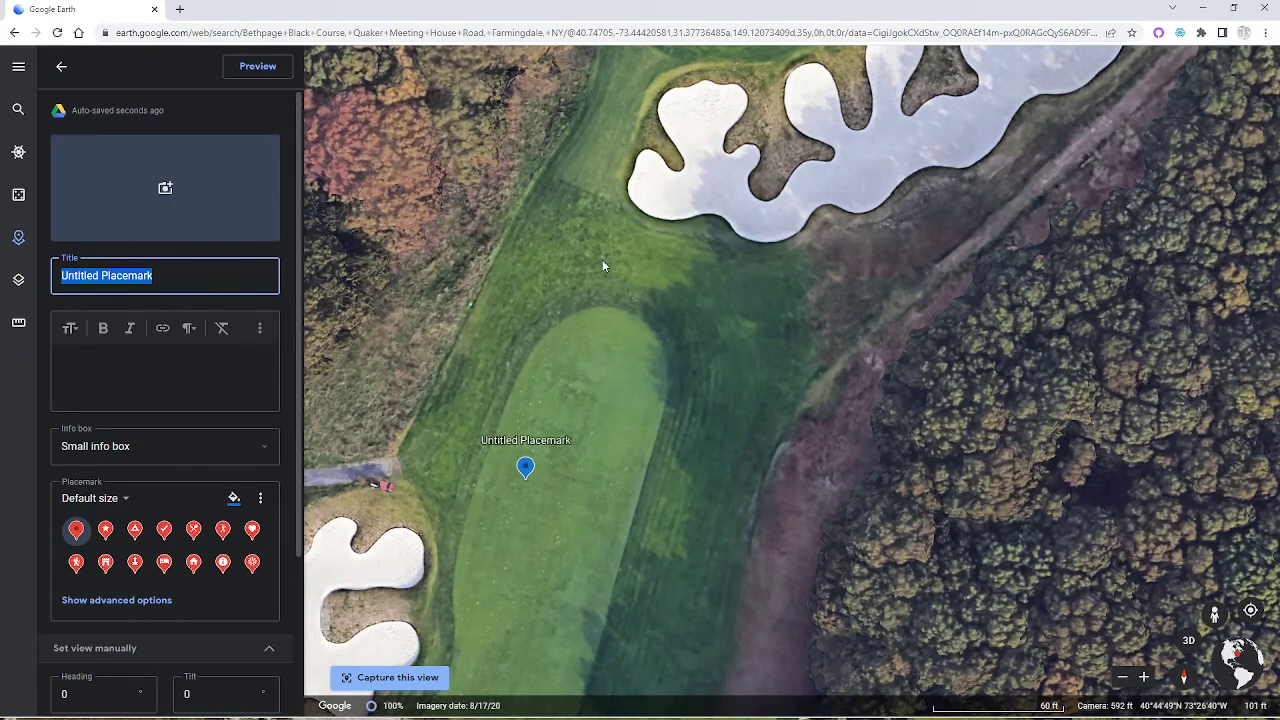
- Start a new distance measurement at the new placemark and measure to the hole 4 pin
{"action": "left_click_drag", "start_coordinate": [603, 265], "coordinate": [560, 404]}
{"action": "scroll", "coordinate": [560, 404], "scroll_direction": "down", "scroll_amount": 3}
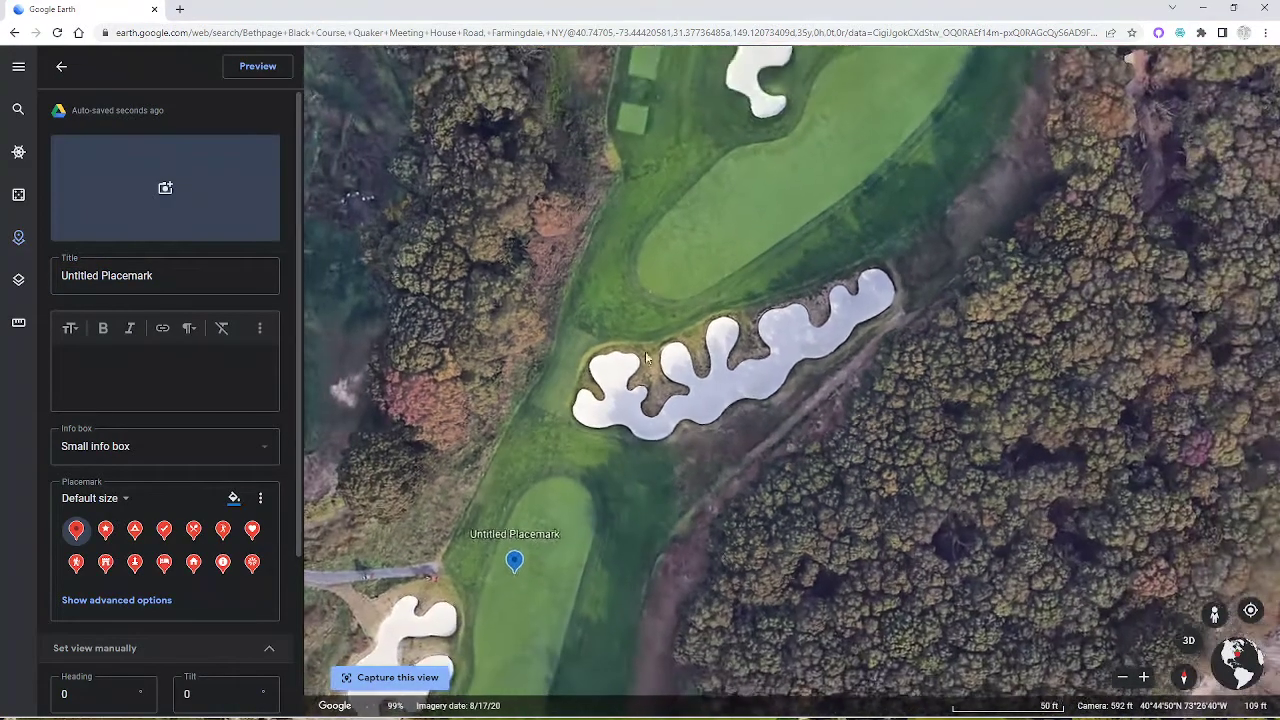
{"action": "scroll", "coordinate": [710, 334], "scroll_direction": "down", "scroll_amount": 3}
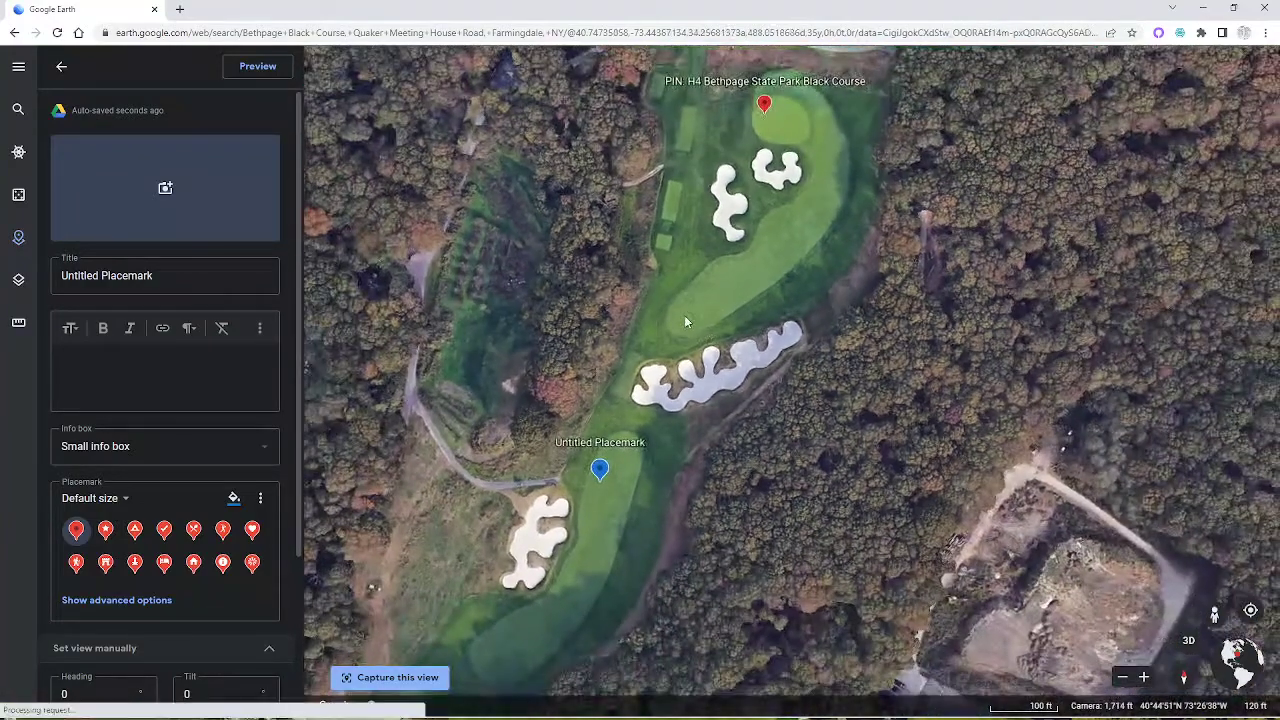
{"action": "scroll", "coordinate": [684, 315], "scroll_direction": "up", "scroll_amount": 2}
{"action": "left_click_drag", "start_coordinate": [661, 255], "coordinate": [596, 339]}
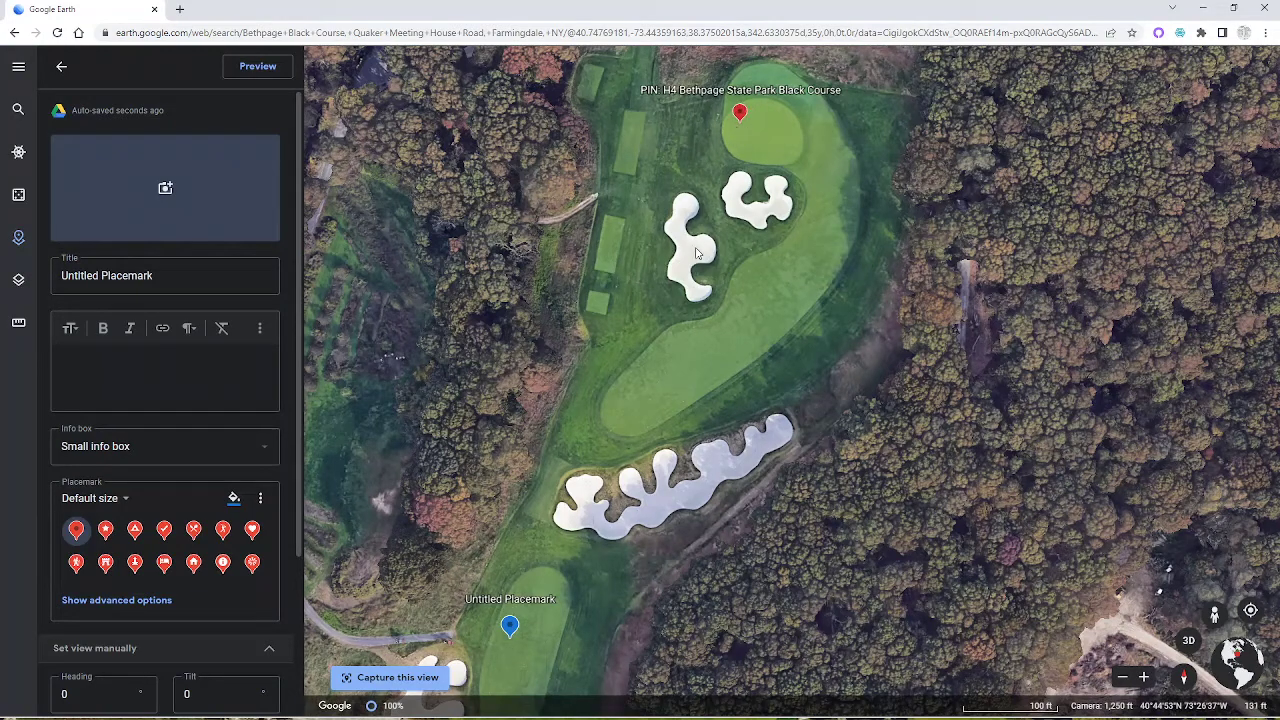
{"action": "left_click", "coordinate": [18, 325]}
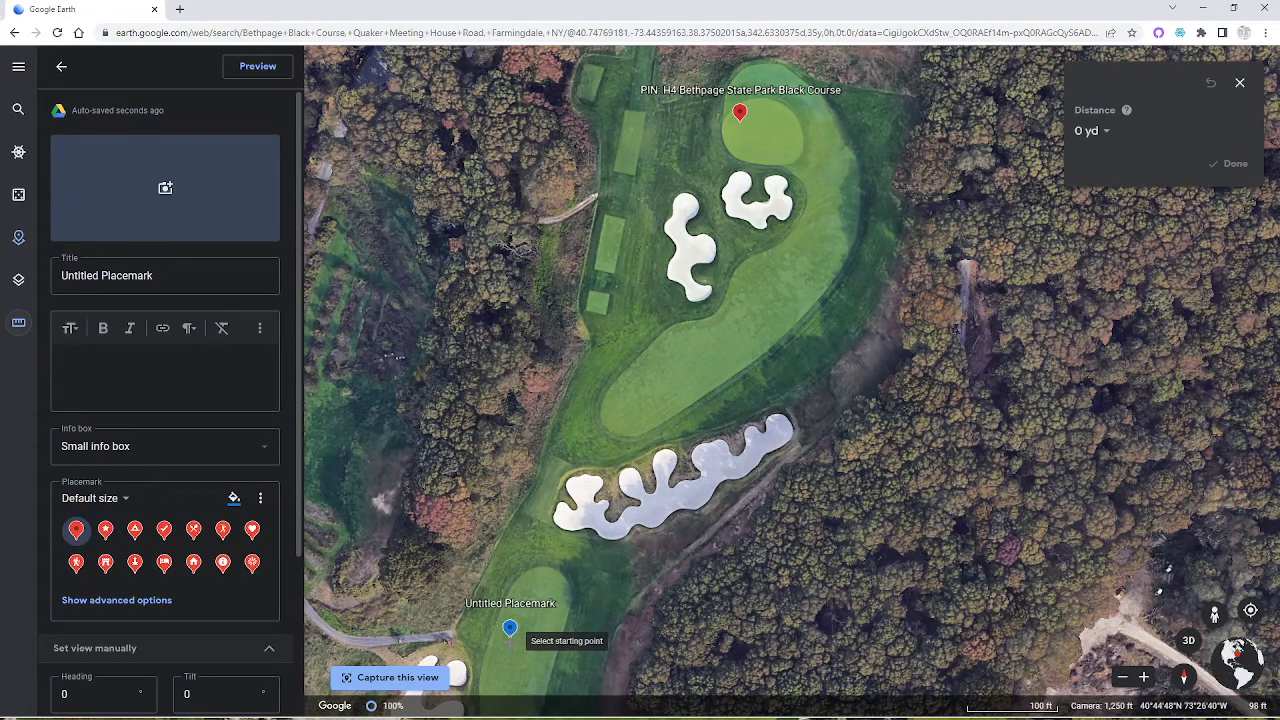
{"action": "left_click", "coordinate": [510, 642]}
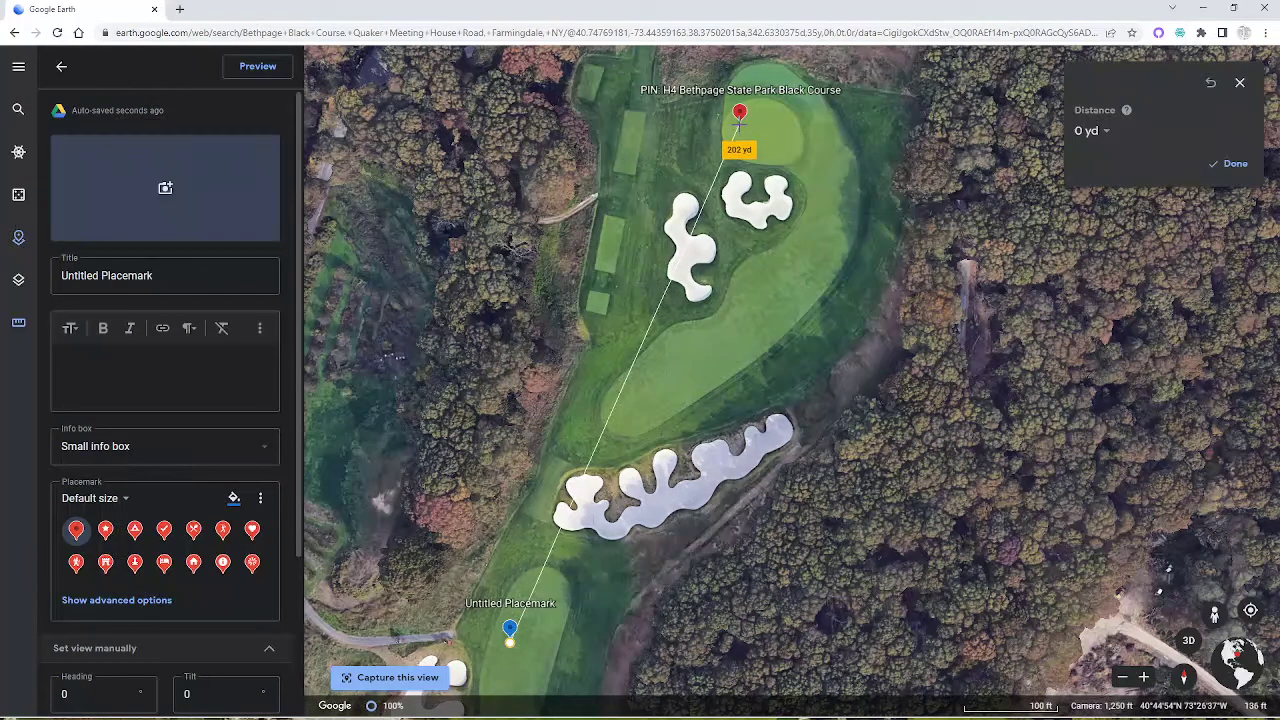
{"action": "left_click_drag", "start_coordinate": [771, 234], "coordinate": [818, 404]}
{"action": "scroll", "coordinate": [818, 404], "scroll_direction": "up", "scroll_amount": 5}
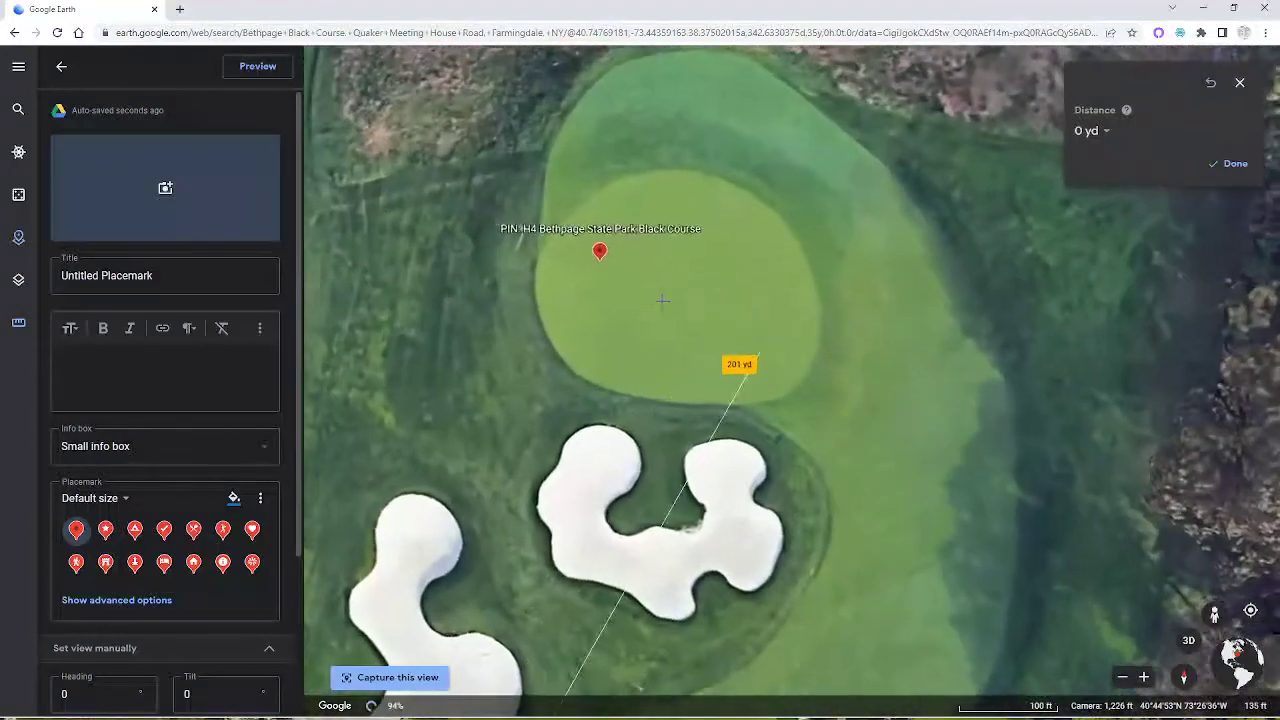
{"action": "scroll", "coordinate": [828, 378], "scroll_direction": "up", "scroll_amount": 3}
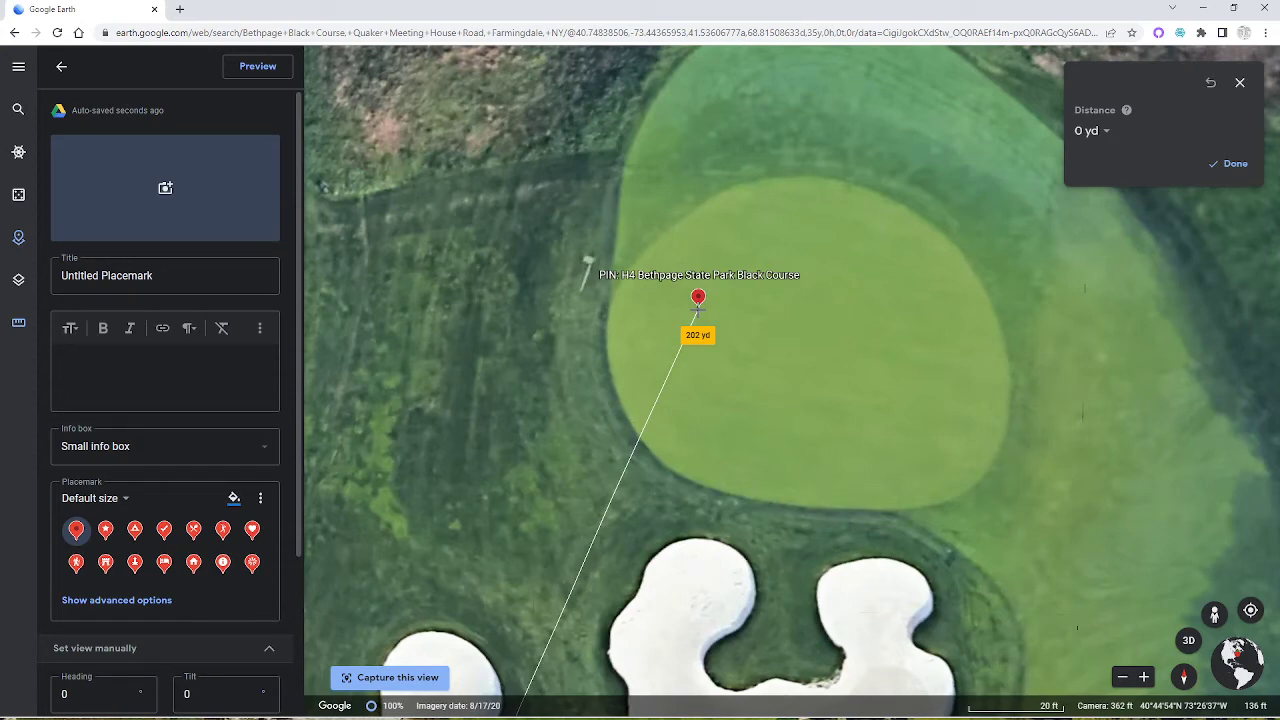
- Compare the club carries on the player card and place the measurement's next point just short of the green, in line with the pin
{"action": "key", "text": "alt+Tab"}
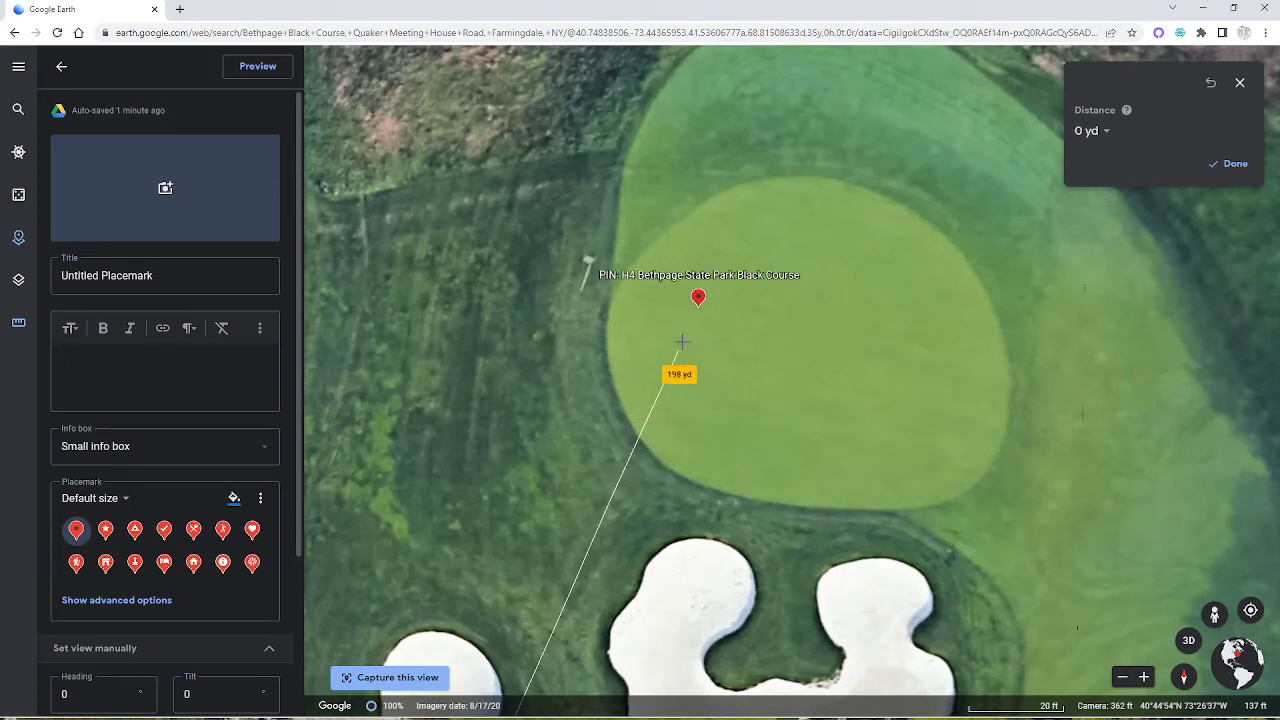
{"action": "left_click", "coordinate": [625, 463]}
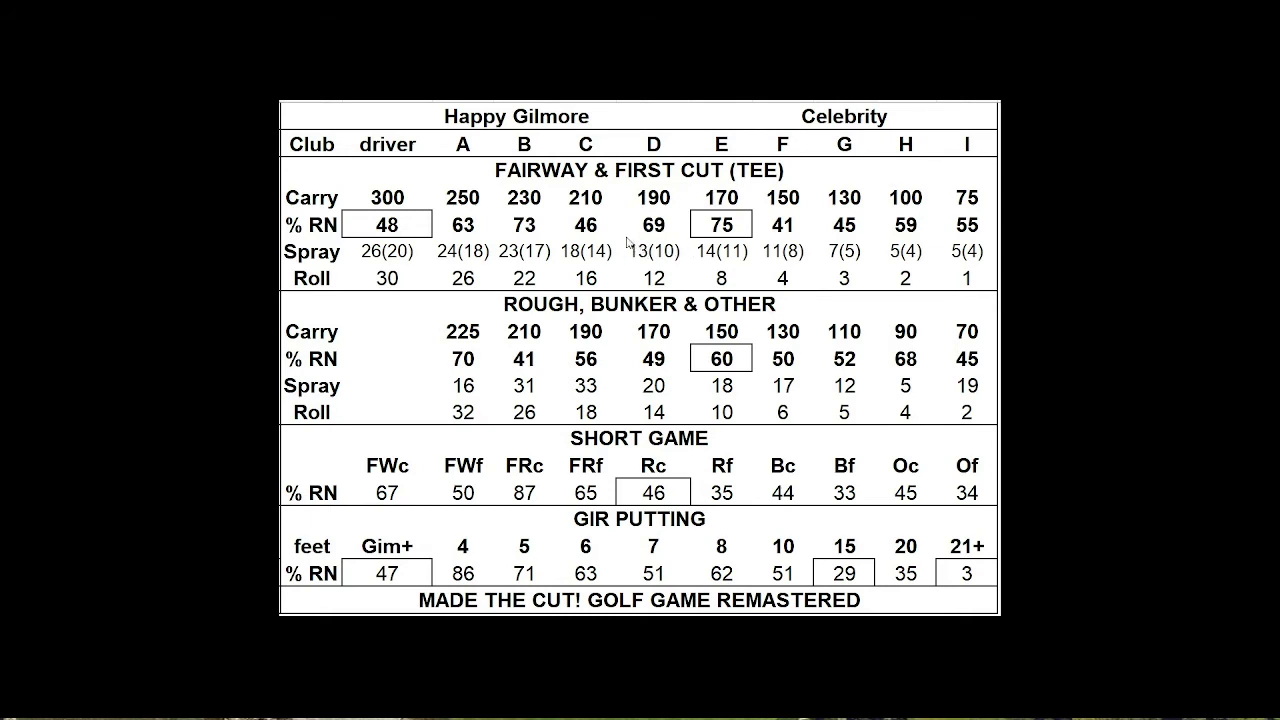
{"action": "key", "text": "alt+Tab"}
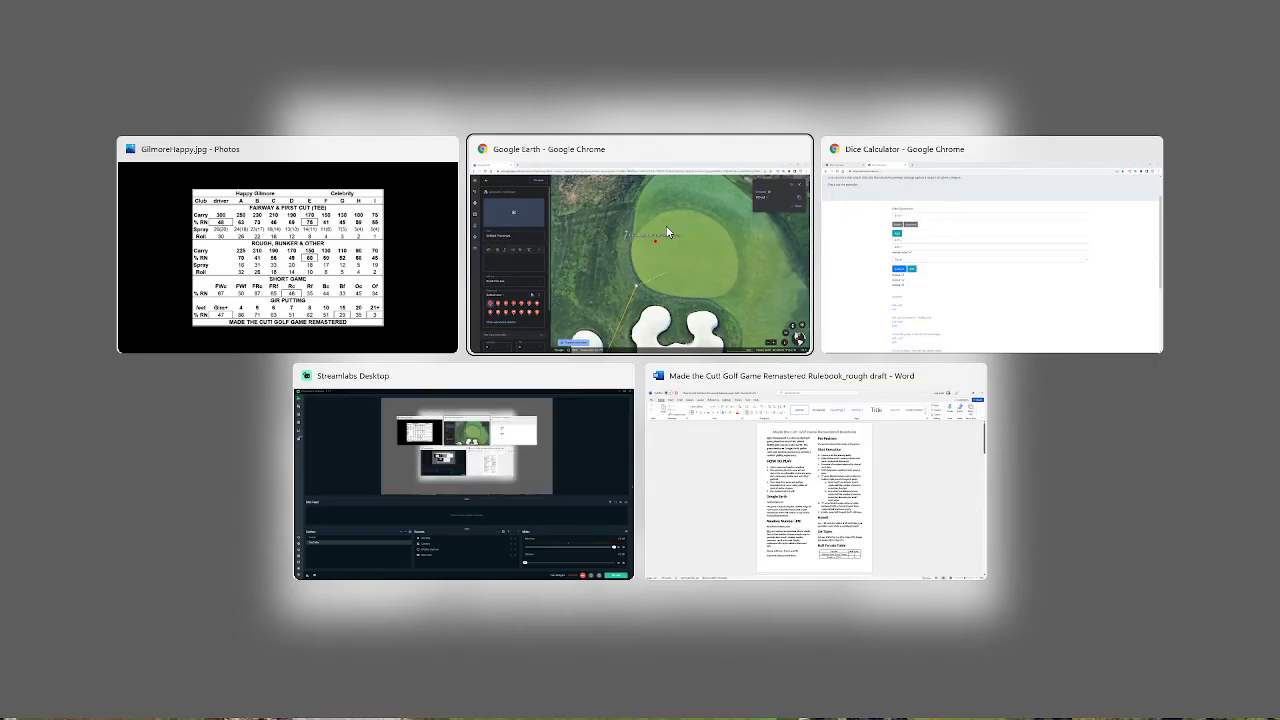
- Switch to the Dice Calculator, set both spray dice to d13-1, and roll them with the d100-1 die
{"action": "key", "text": "alt+Tab"}
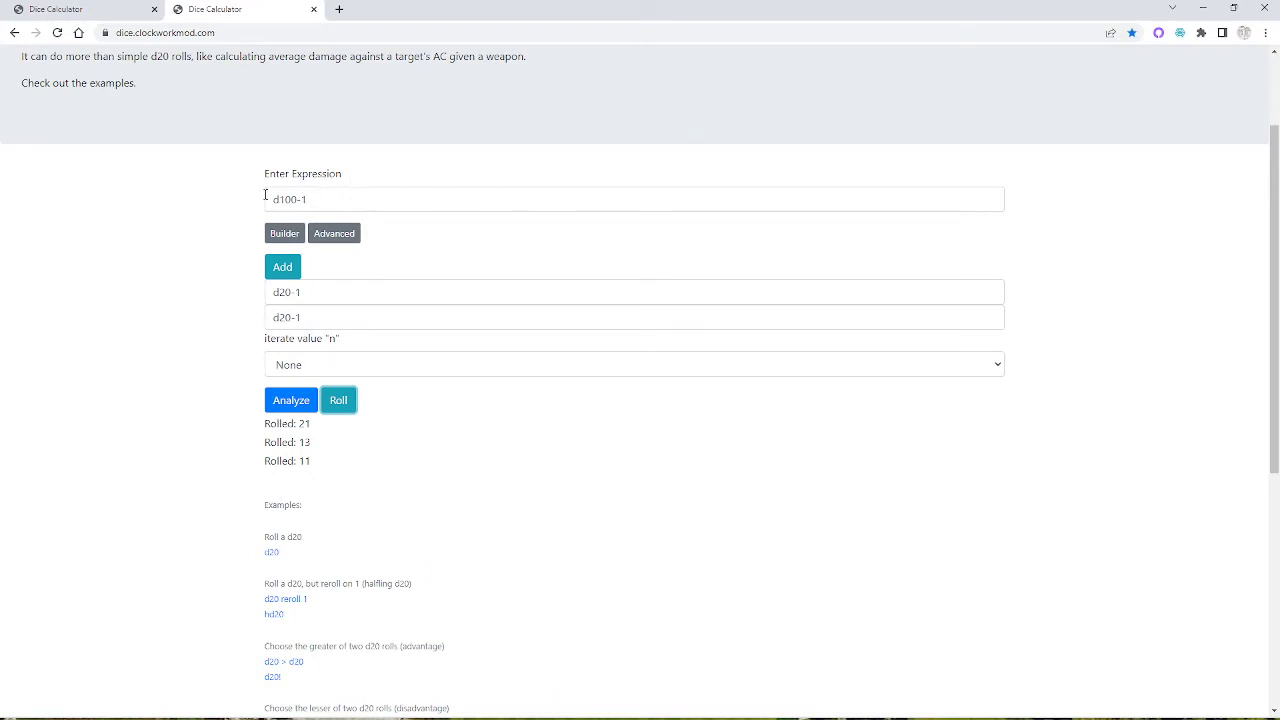
{"action": "left_click", "coordinate": [292, 296]}
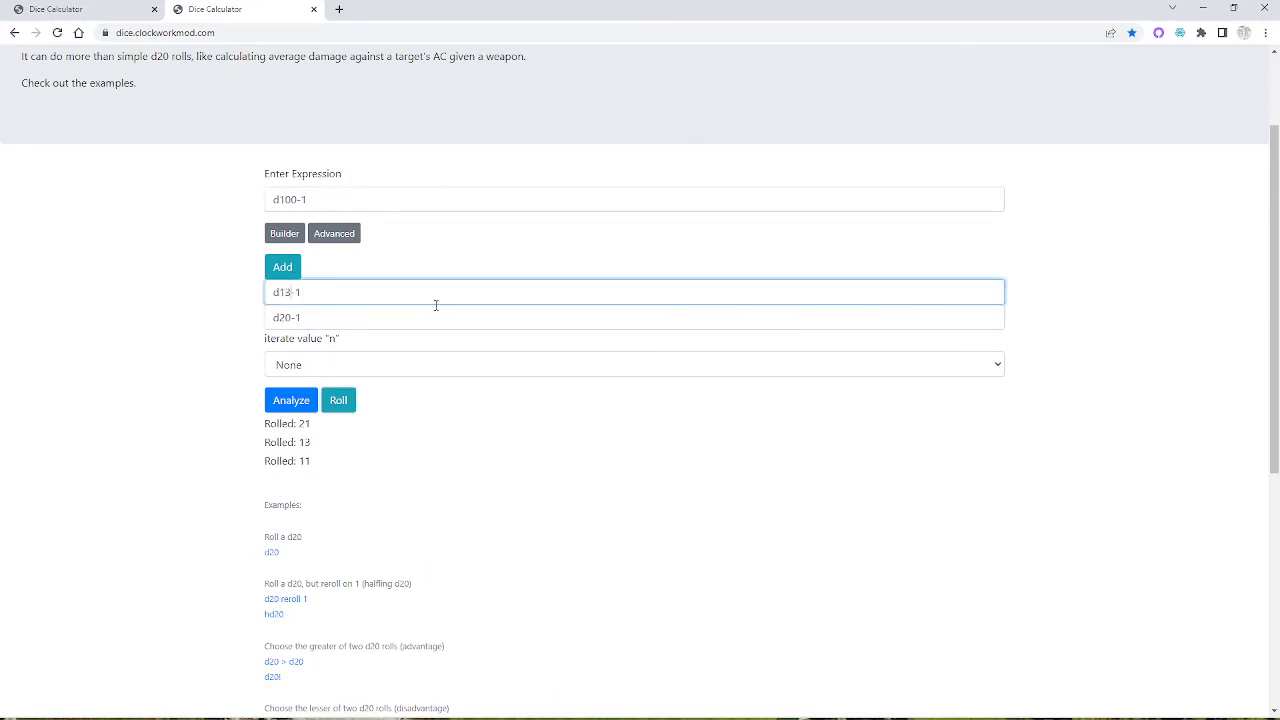
{"action": "left_click", "coordinate": [318, 307]}
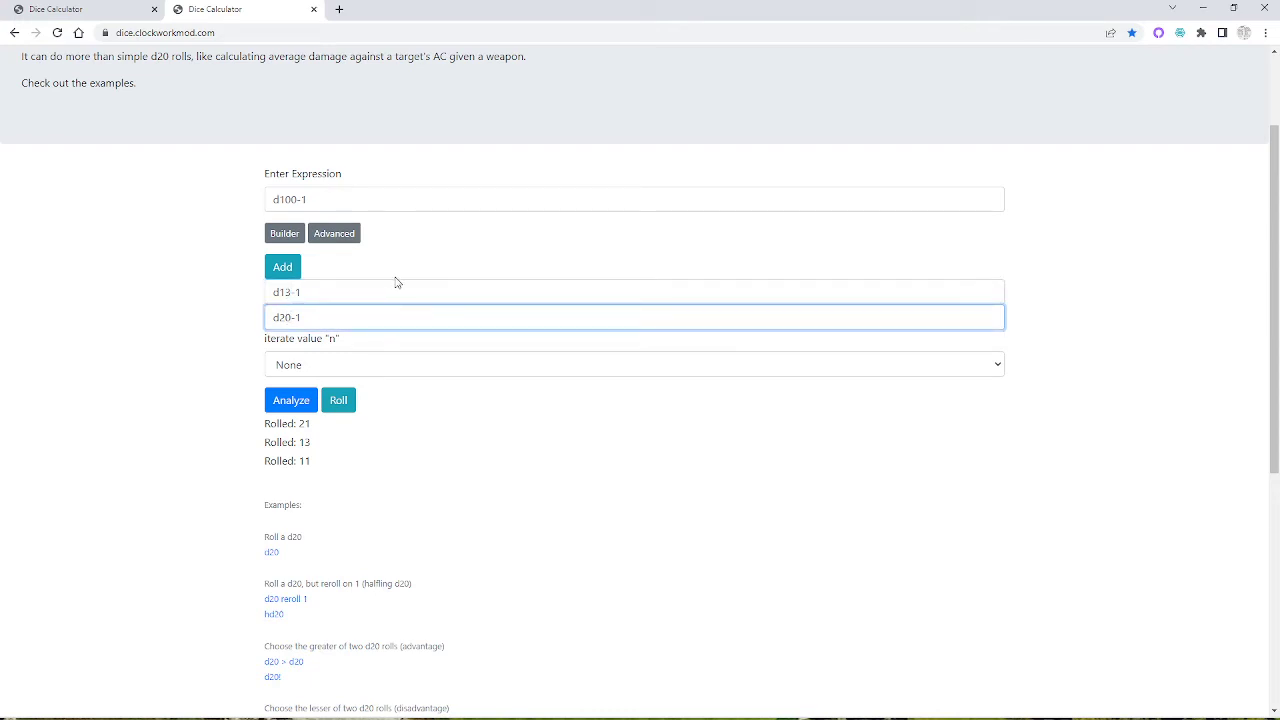
{"action": "left_click", "coordinate": [428, 413]}
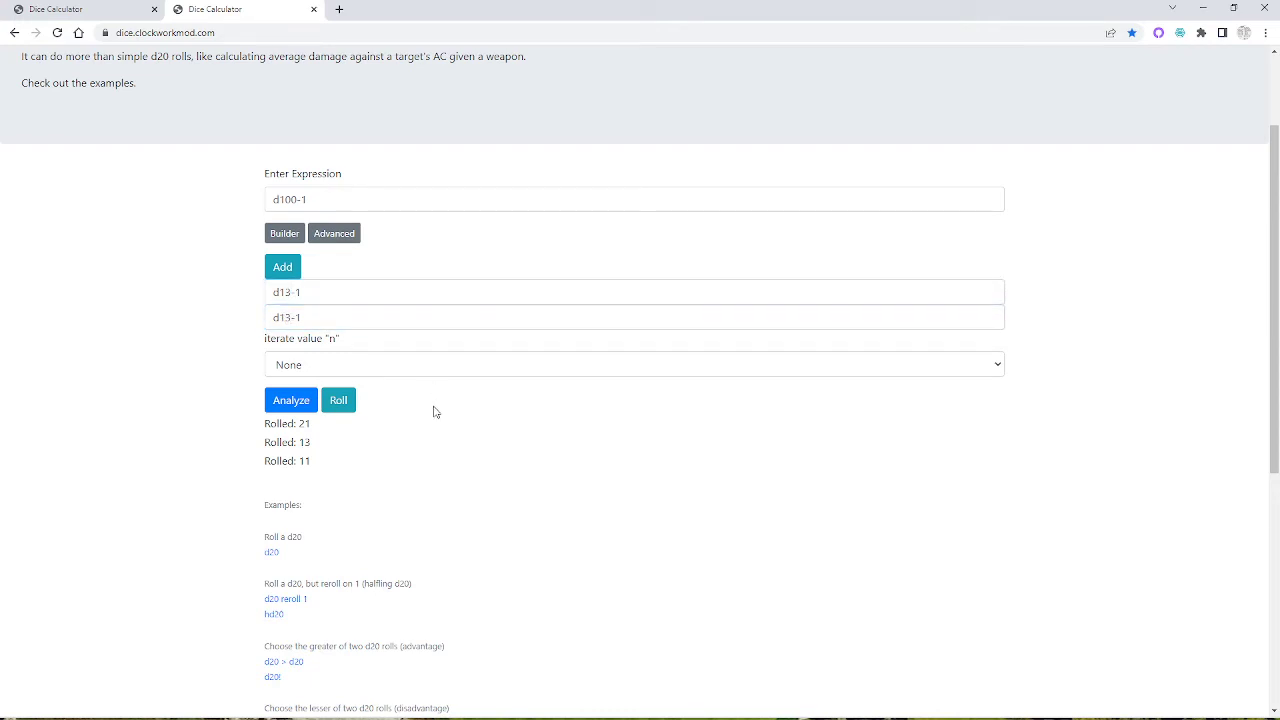
{"action": "left_click", "coordinate": [338, 405]}
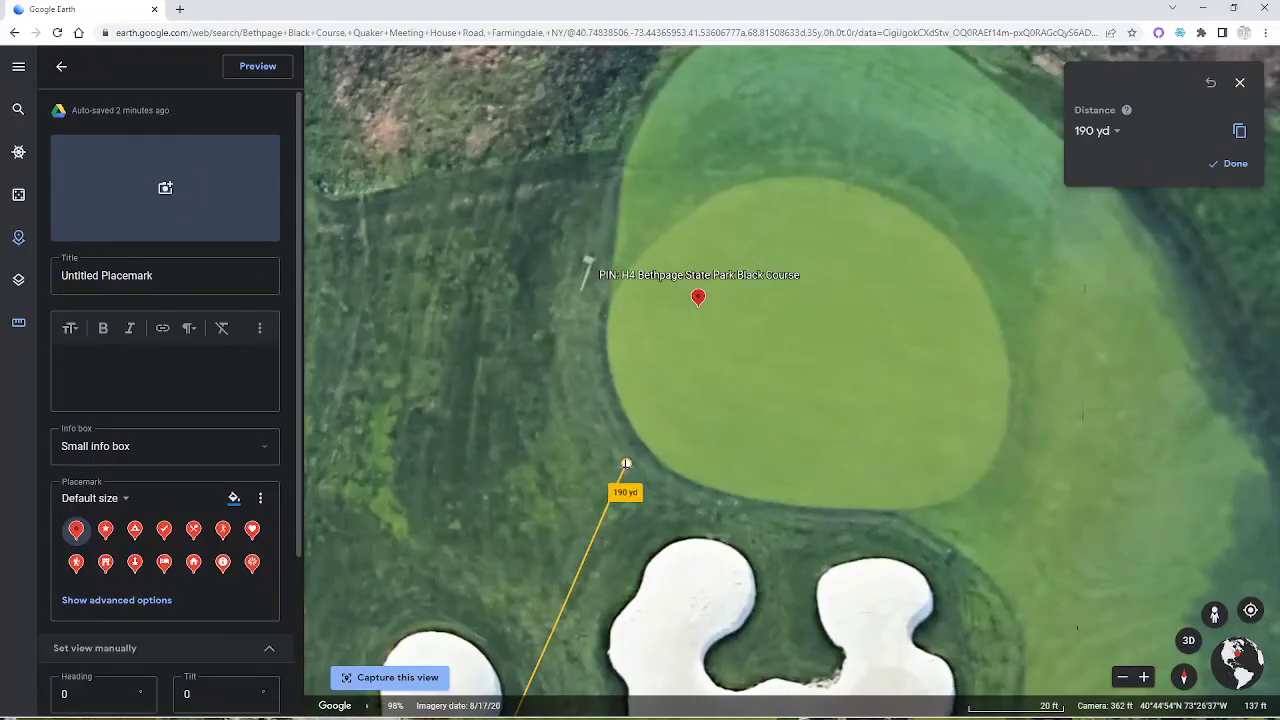
- Extend the measured path in Google Earth sideways from the 190 yd point, away from the green, to a total of 195 yd
{"action": "left_click", "coordinate": [626, 464]}
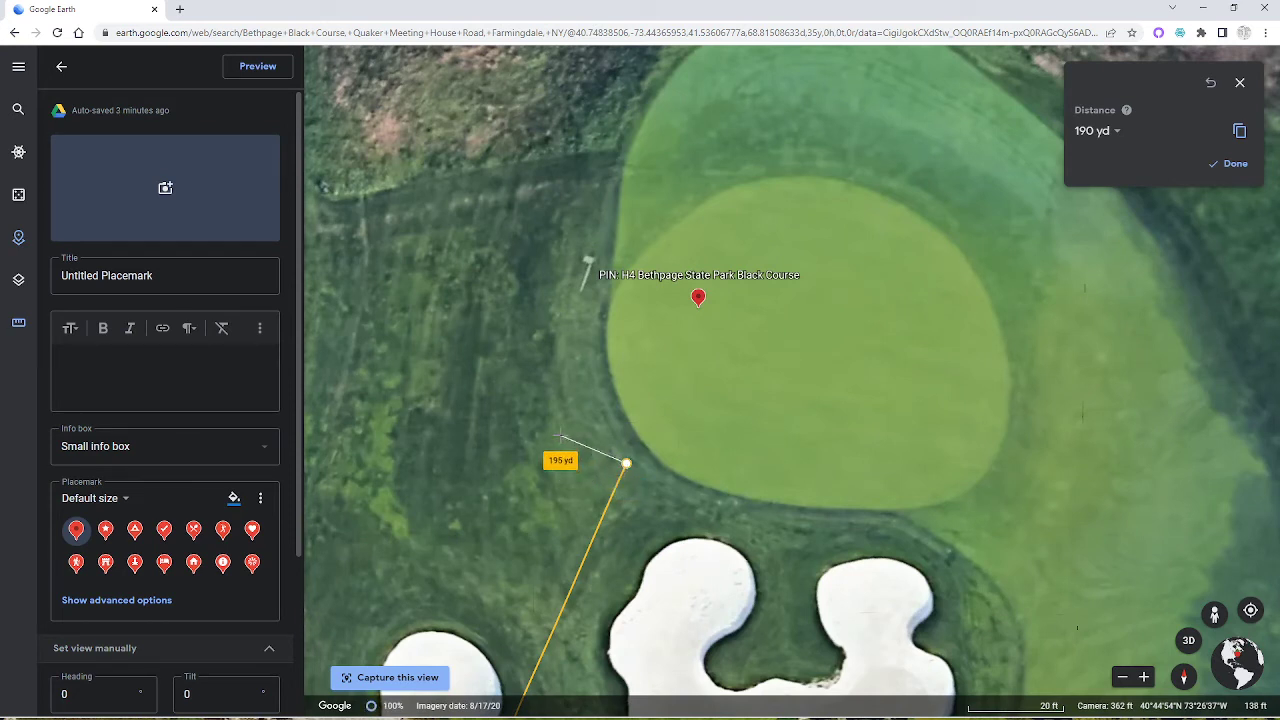
{"action": "left_click", "coordinate": [560, 437]}
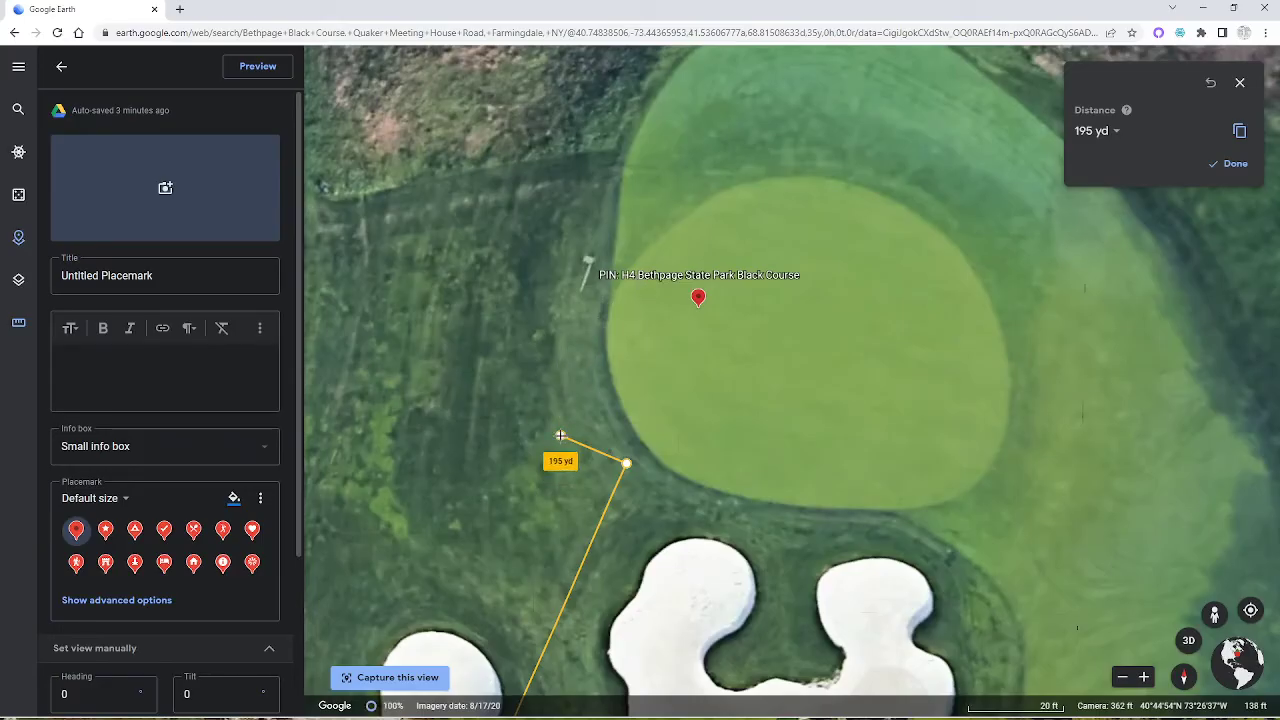
{"action": "left_click", "coordinate": [561, 436]}
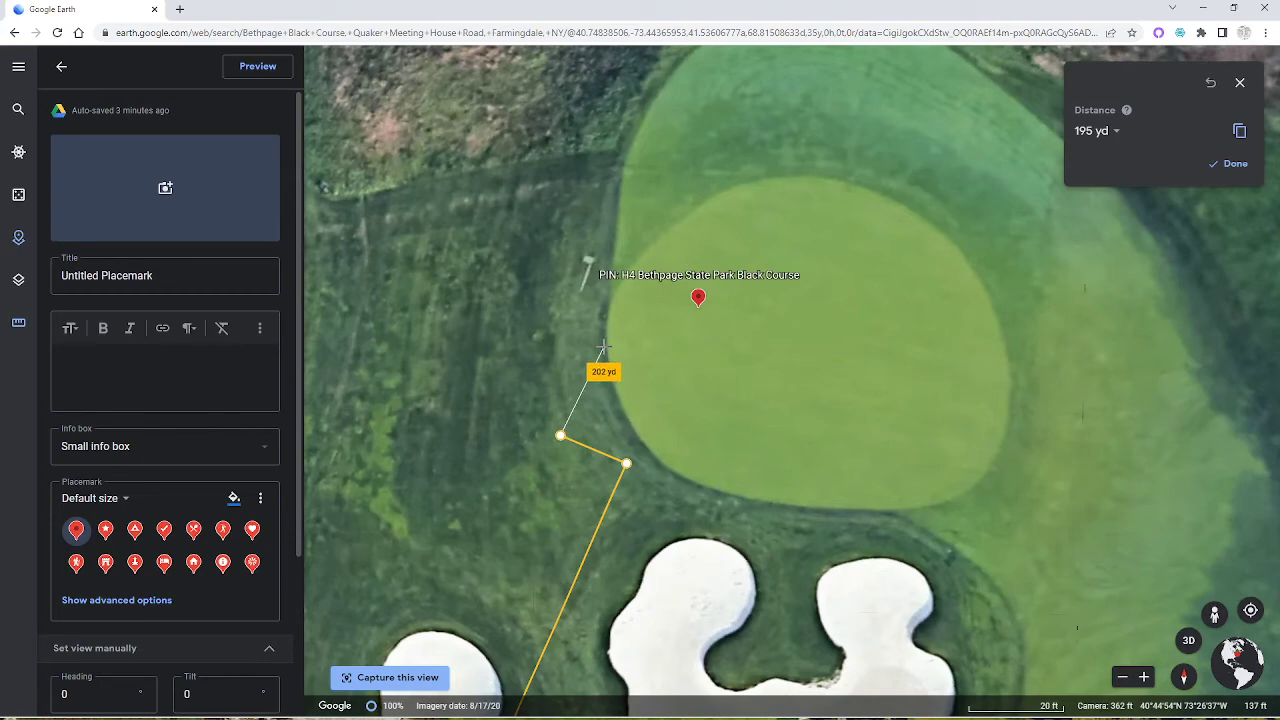
- Check the club's roll on the player card and extend the measured path along the green's edge to a total of 201 yd
{"action": "key", "text": "alt+Tab"}
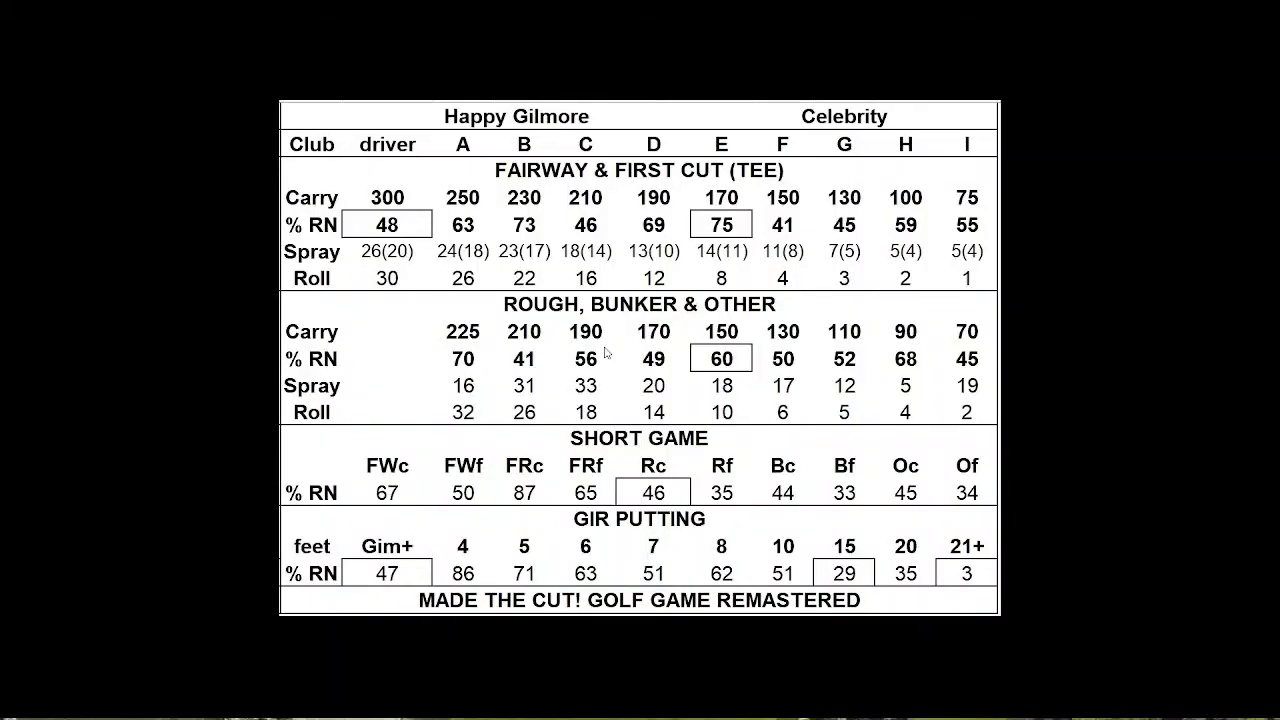
{"action": "key", "text": "alt+Tab"}
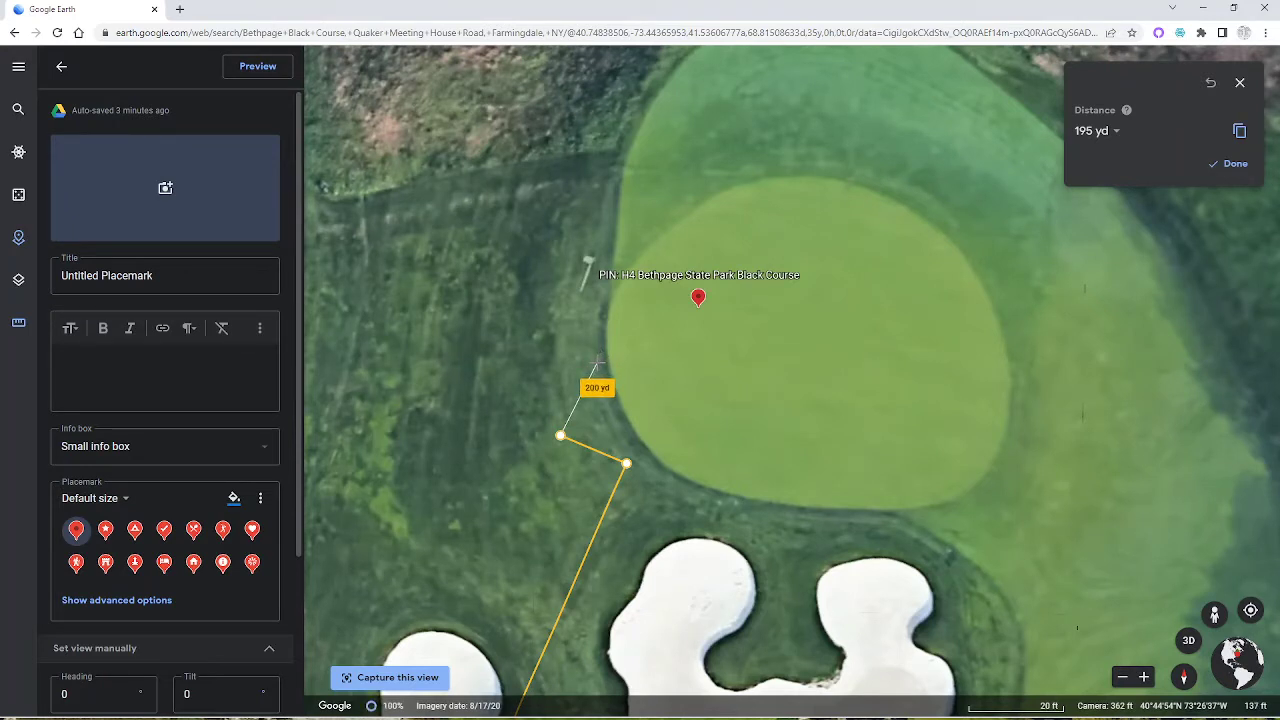
{"action": "key", "text": "alt+Tab"}
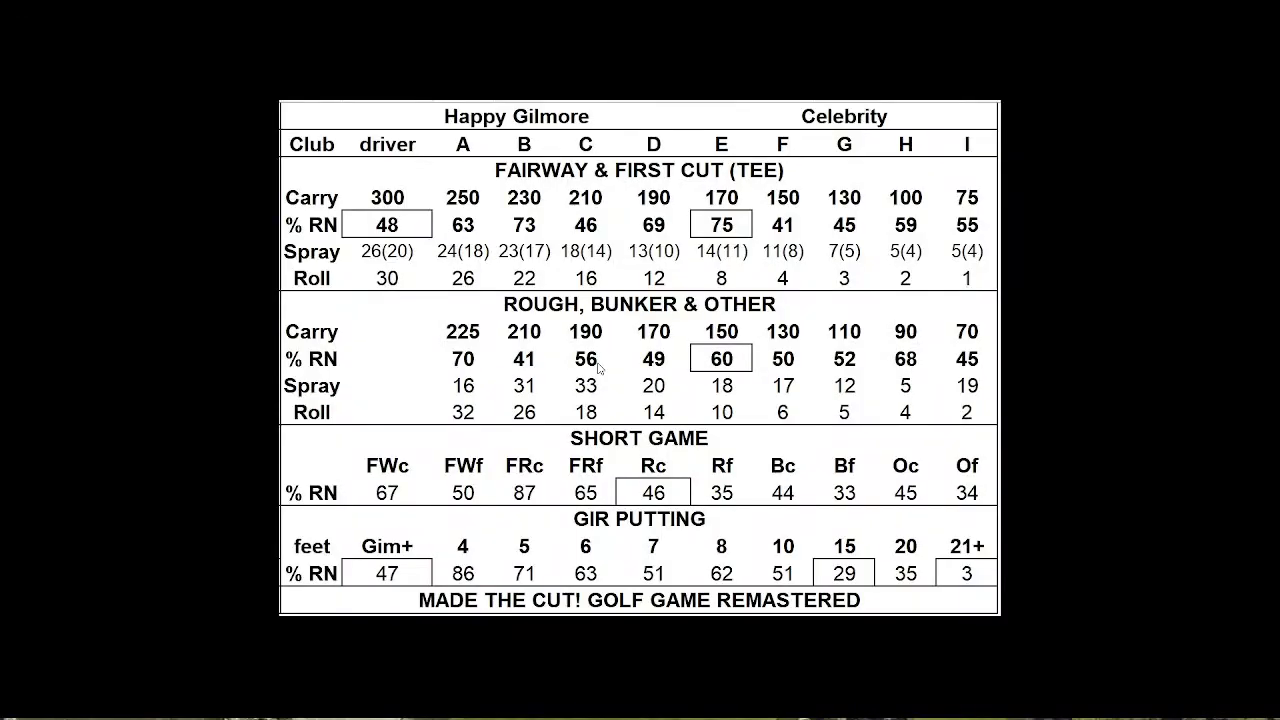
{"action": "key", "text": "alt+Tab"}
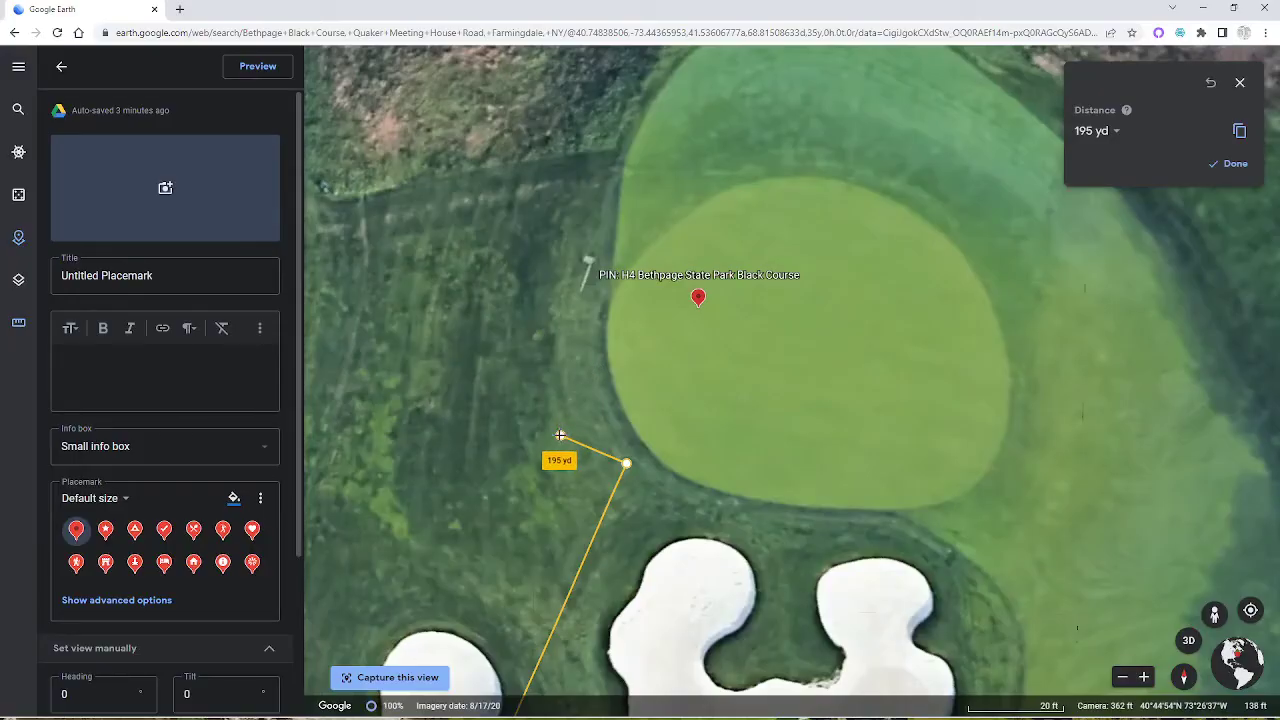
{"action": "left_click", "coordinate": [560, 436]}
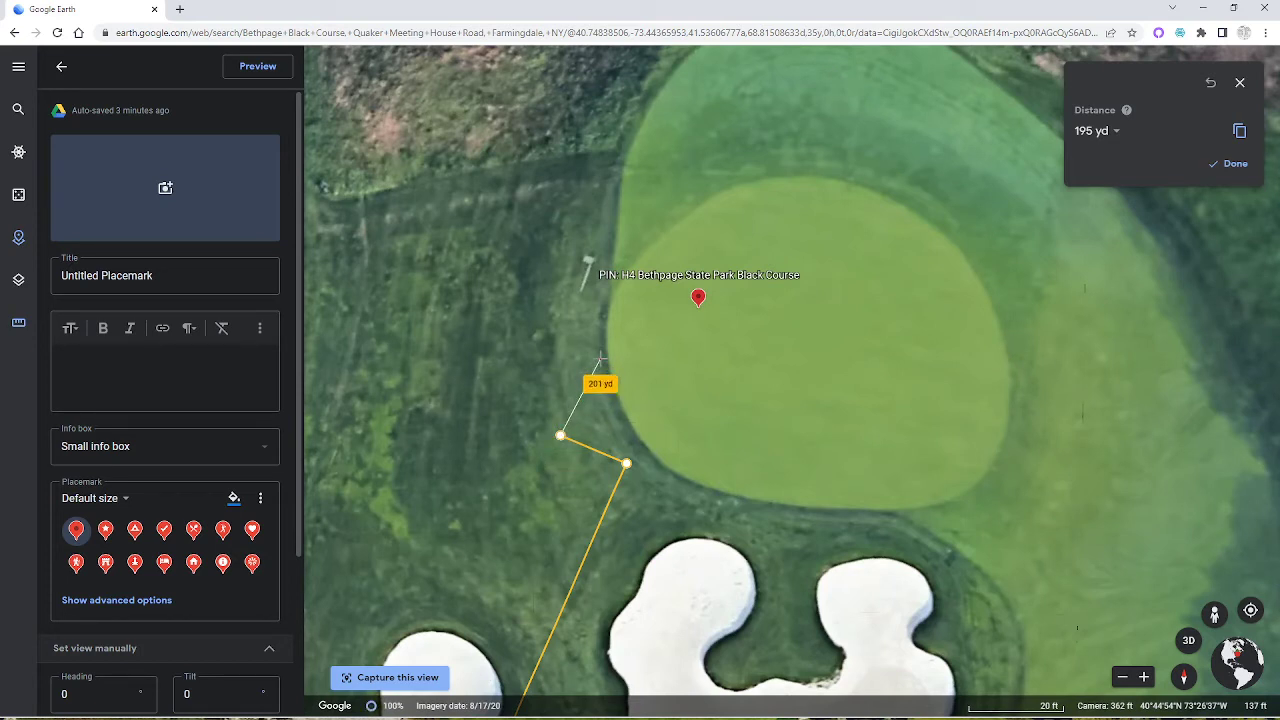
{"action": "left_click", "coordinate": [600, 358]}
{"action": "left_click", "coordinate": [732, 396]}
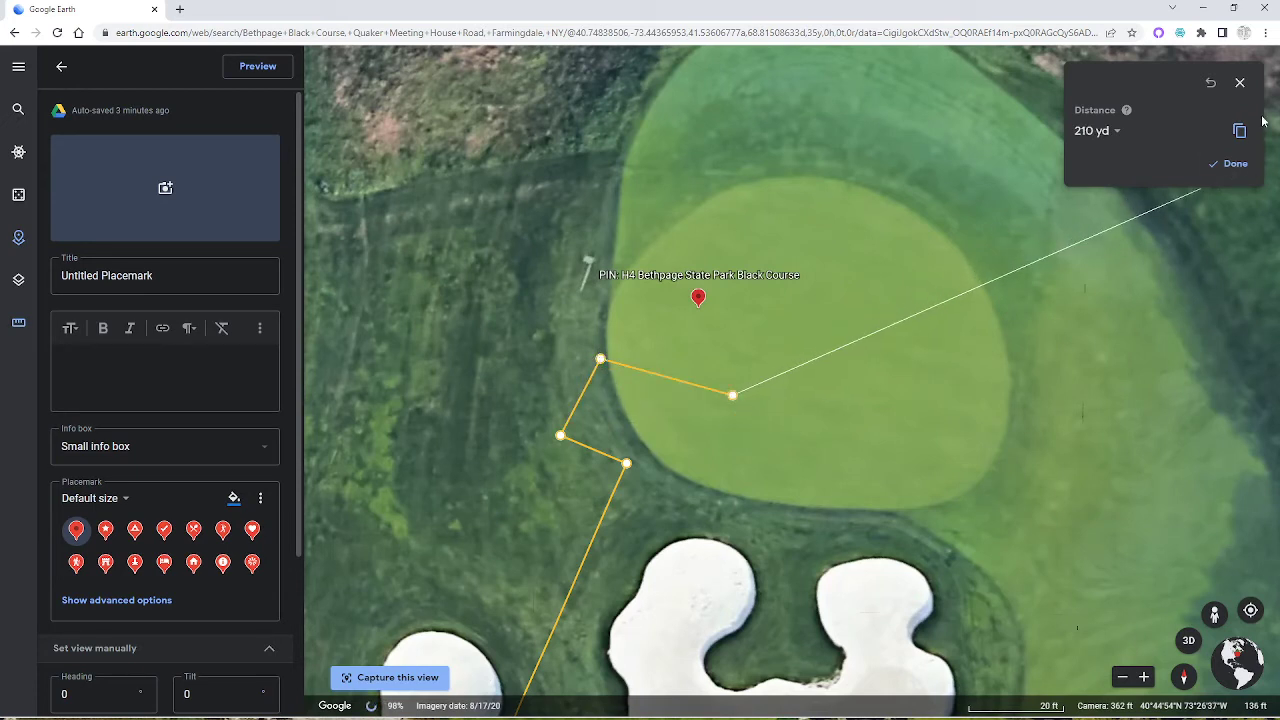
{"action": "left_click", "coordinate": [1210, 83]}
{"action": "left_click", "coordinate": [704, 441]}
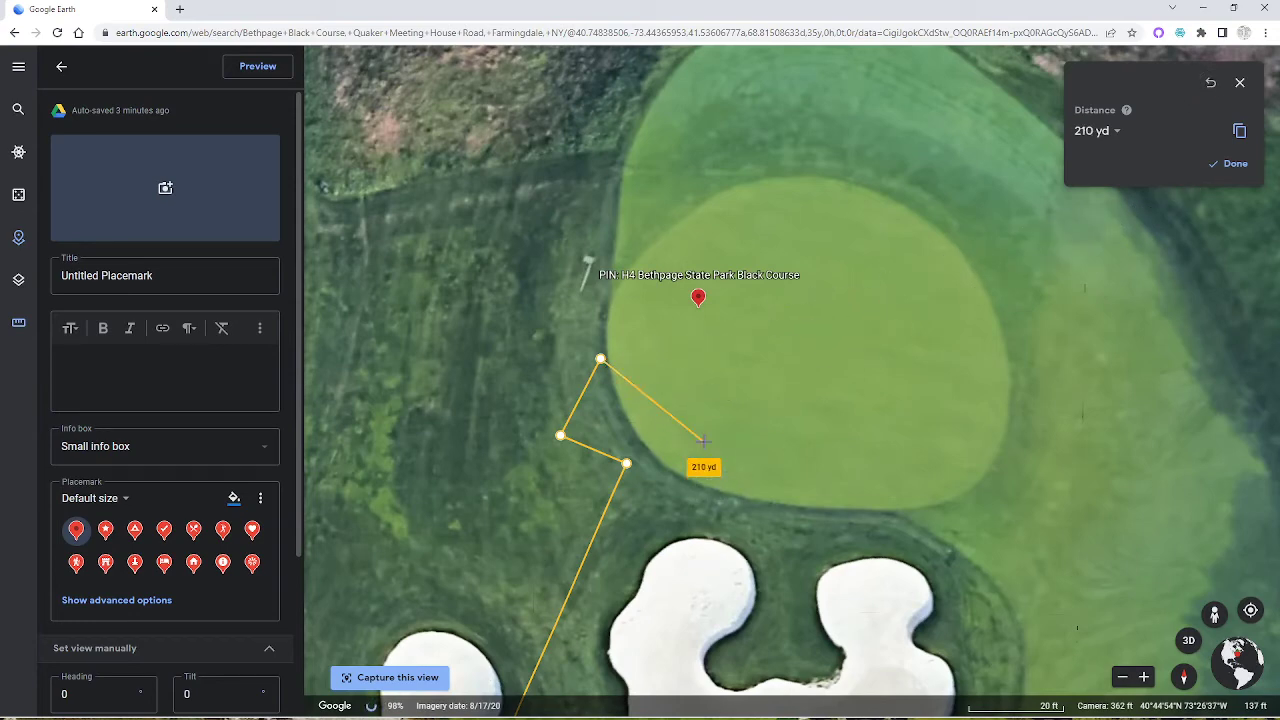
{"action": "left_click", "coordinate": [1208, 84]}
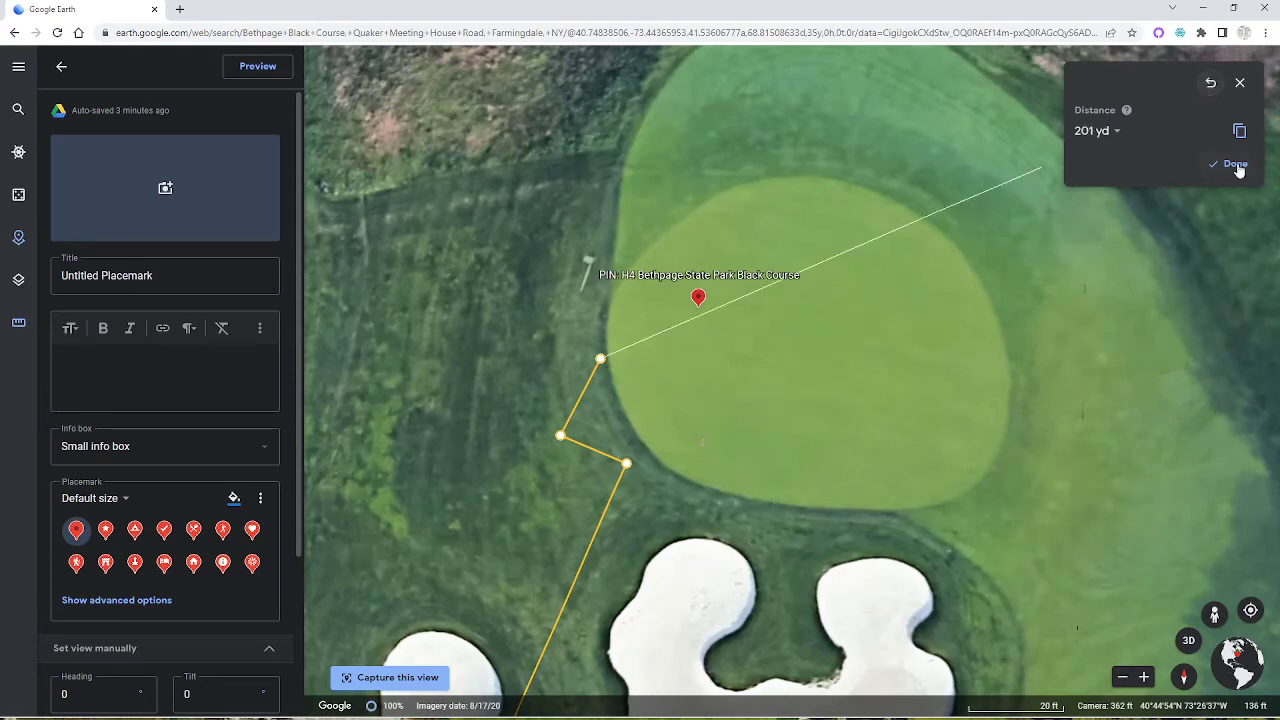
- Finish the distance measurement and examine its end point beside the green in relation to the pin
{"action": "left_click", "coordinate": [1234, 164]}
{"action": "scroll", "coordinate": [683, 436], "scroll_direction": "up", "scroll_amount": 2}
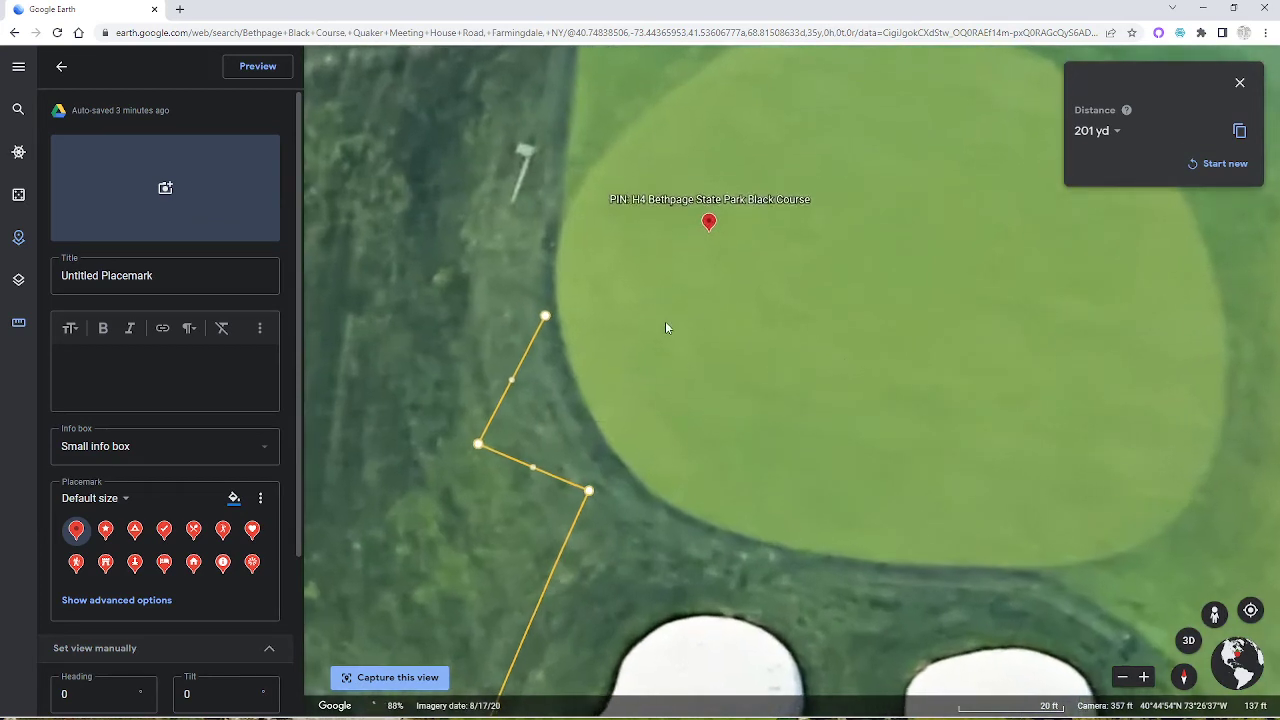
{"action": "left_click_drag", "start_coordinate": [666, 326], "coordinate": [683, 391]}
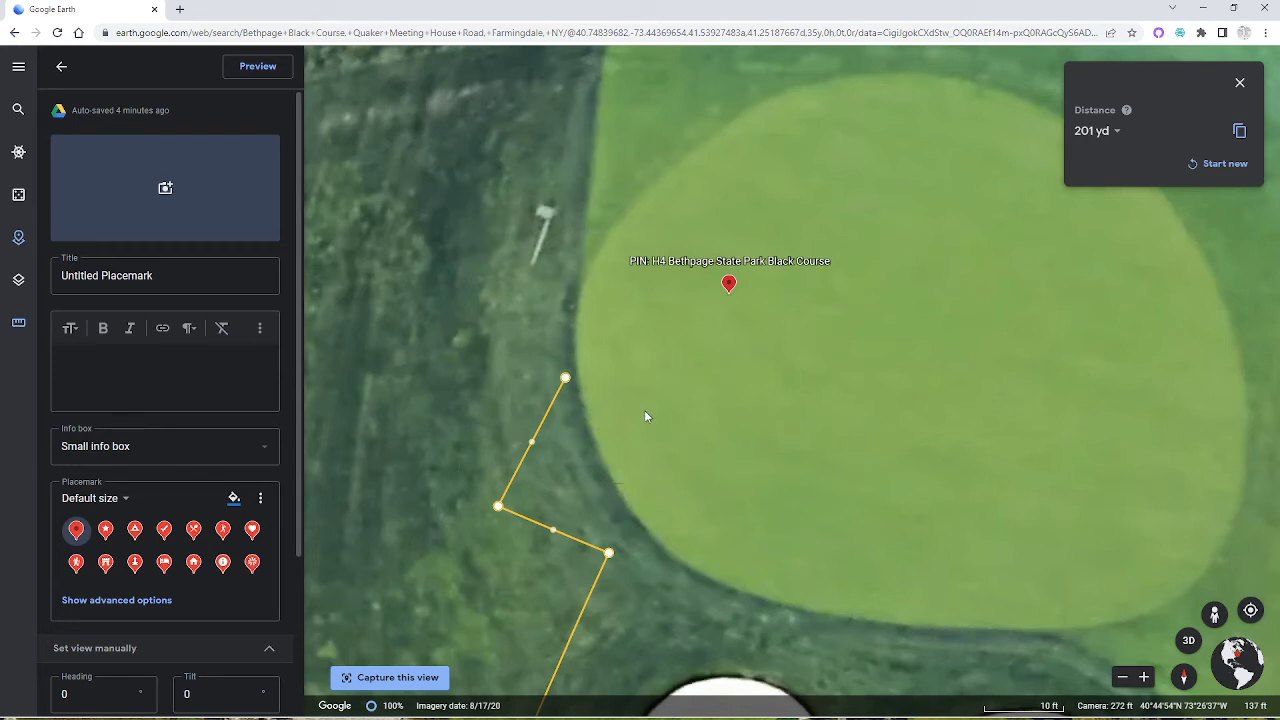
- Consult the short game and putting ratings on the player card, and roll the dice repeatedly in the Dice Calculator
{"action": "key", "text": "alt+Tab"}
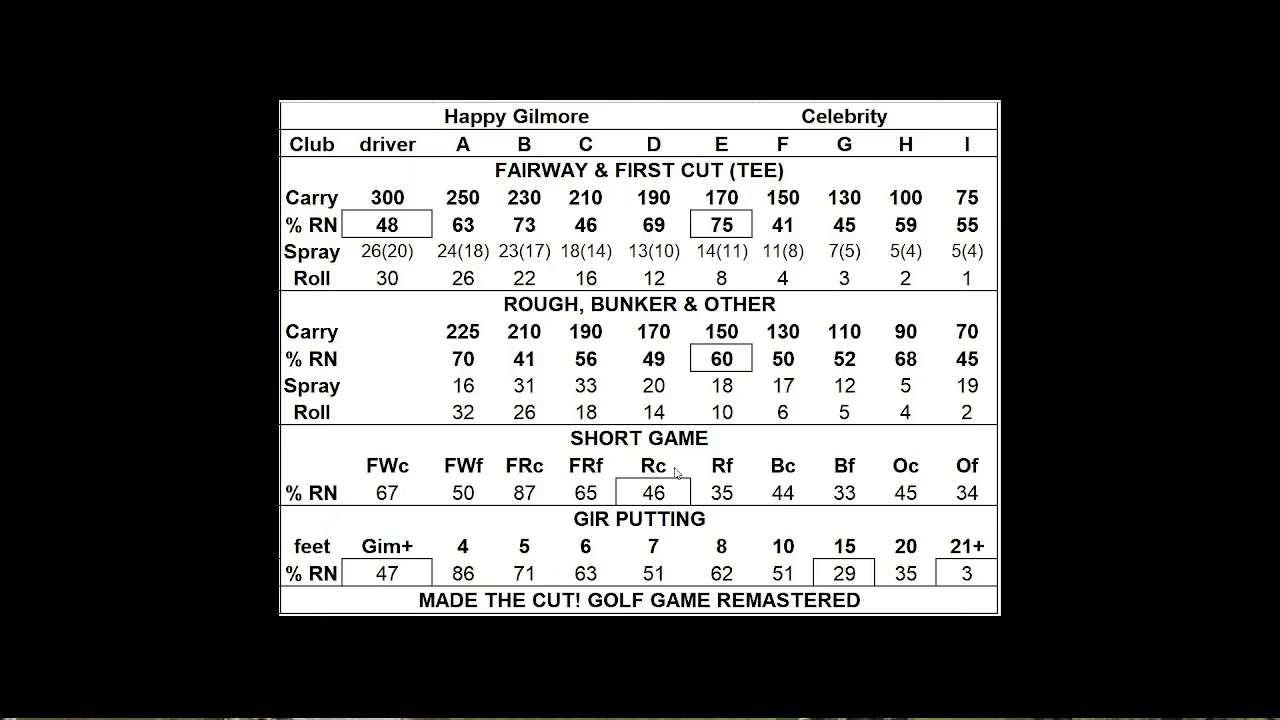
{"action": "key", "text": "alt+Tab"}
{"action": "key", "text": "Tab"}
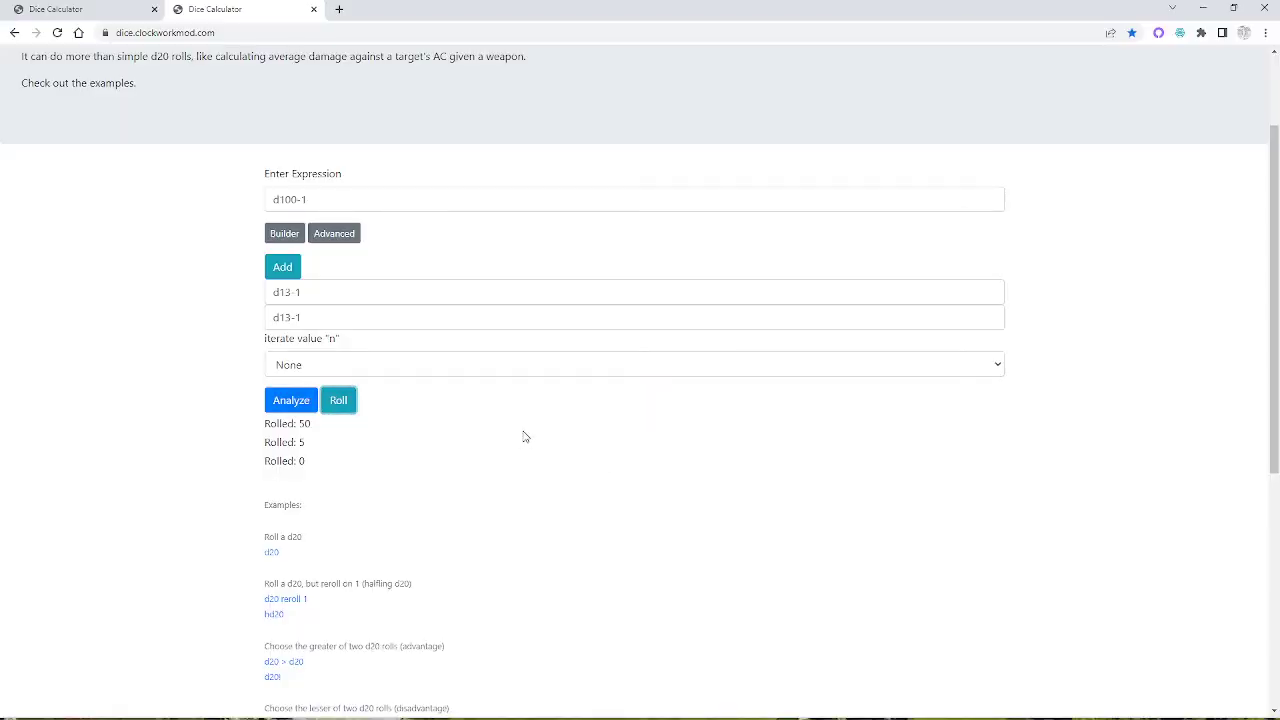
{"action": "left_click", "coordinate": [334, 400]}
{"action": "left_click", "coordinate": [338, 403]}
{"action": "left_click", "coordinate": [338, 402]}
{"action": "left_click", "coordinate": [340, 401]}
{"action": "left_click", "coordinate": [341, 403]}
{"action": "left_click", "coordinate": [341, 402]}
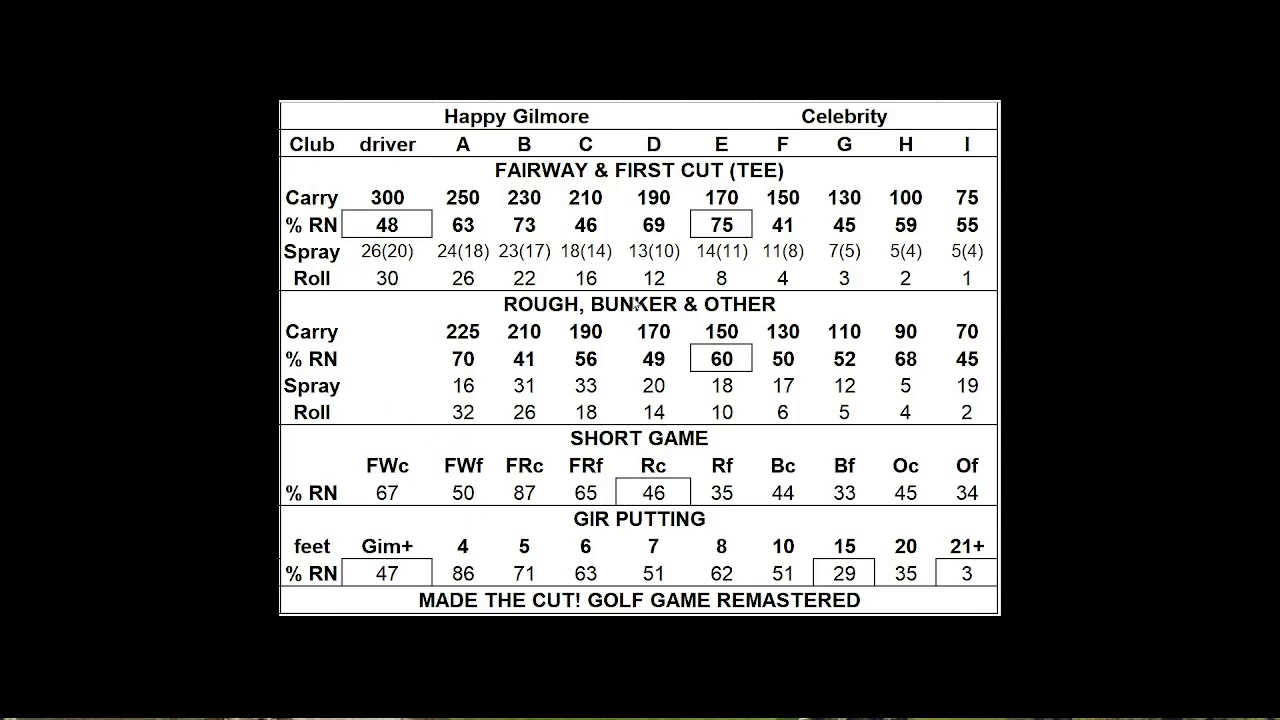
- Return to Google Earth and review the measured shot from the fairway placemark to the hole 4 green
{"action": "key", "text": "alt+Tab"}
{"action": "key", "text": "alt+Tab"}
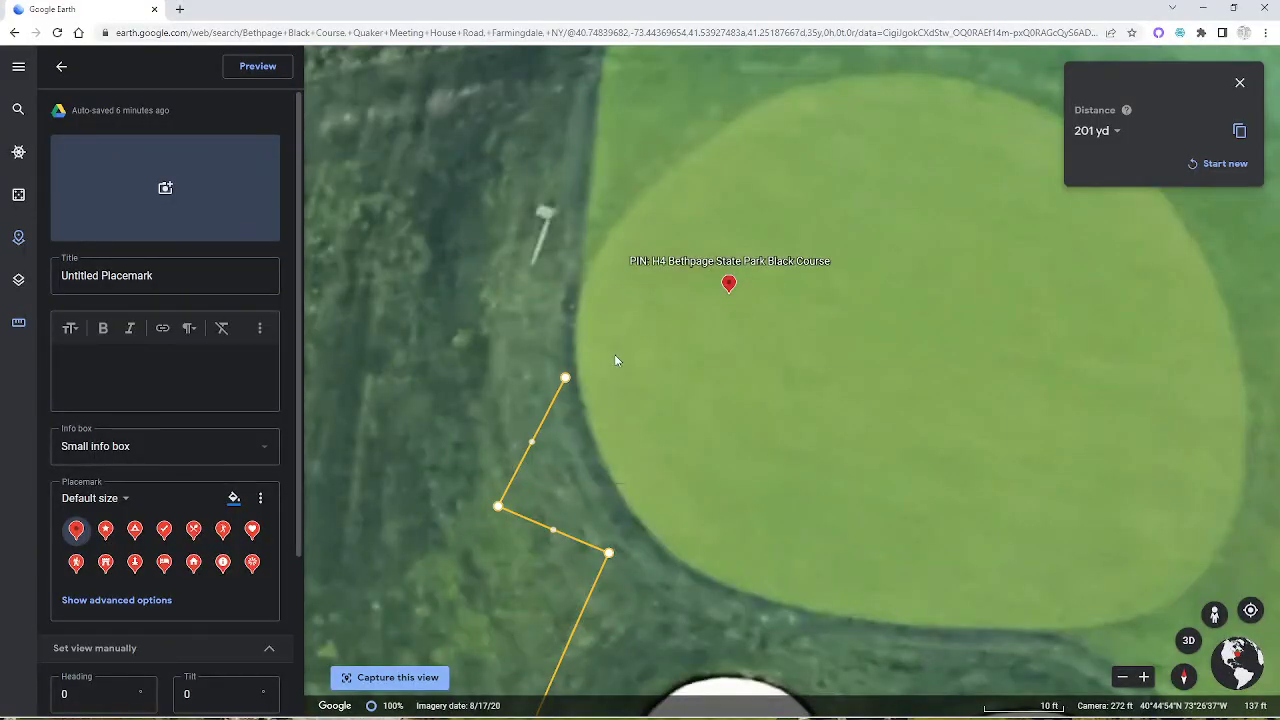
{"action": "scroll", "coordinate": [605, 428], "scroll_direction": "down", "scroll_amount": 5}
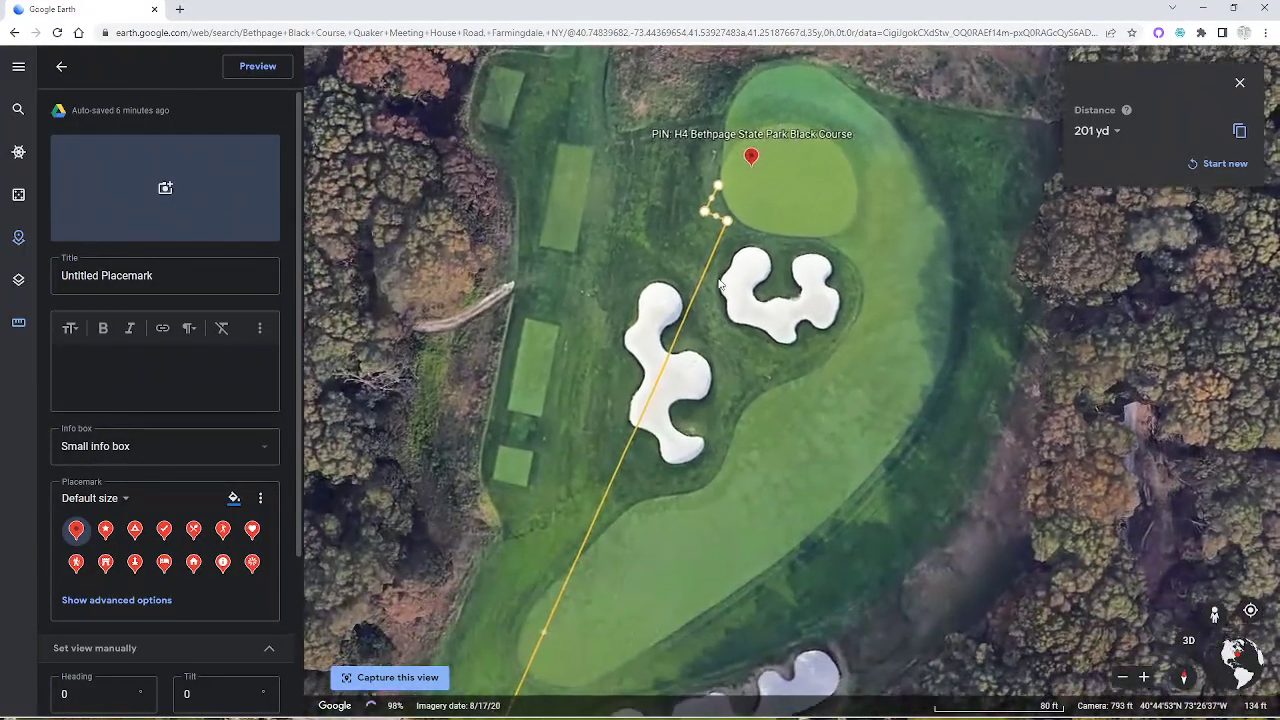
{"action": "scroll", "coordinate": [720, 284], "scroll_direction": "down", "scroll_amount": 3}
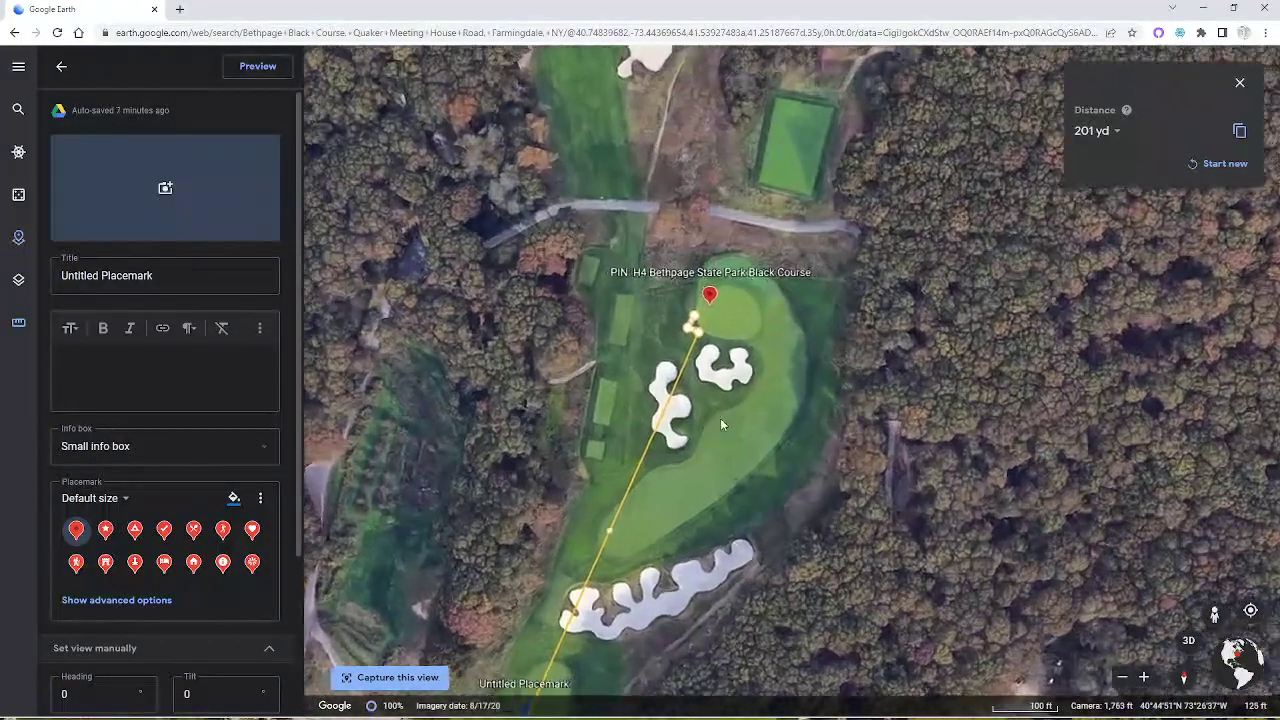
{"action": "left_click_drag", "start_coordinate": [720, 418], "coordinate": [758, 275]}
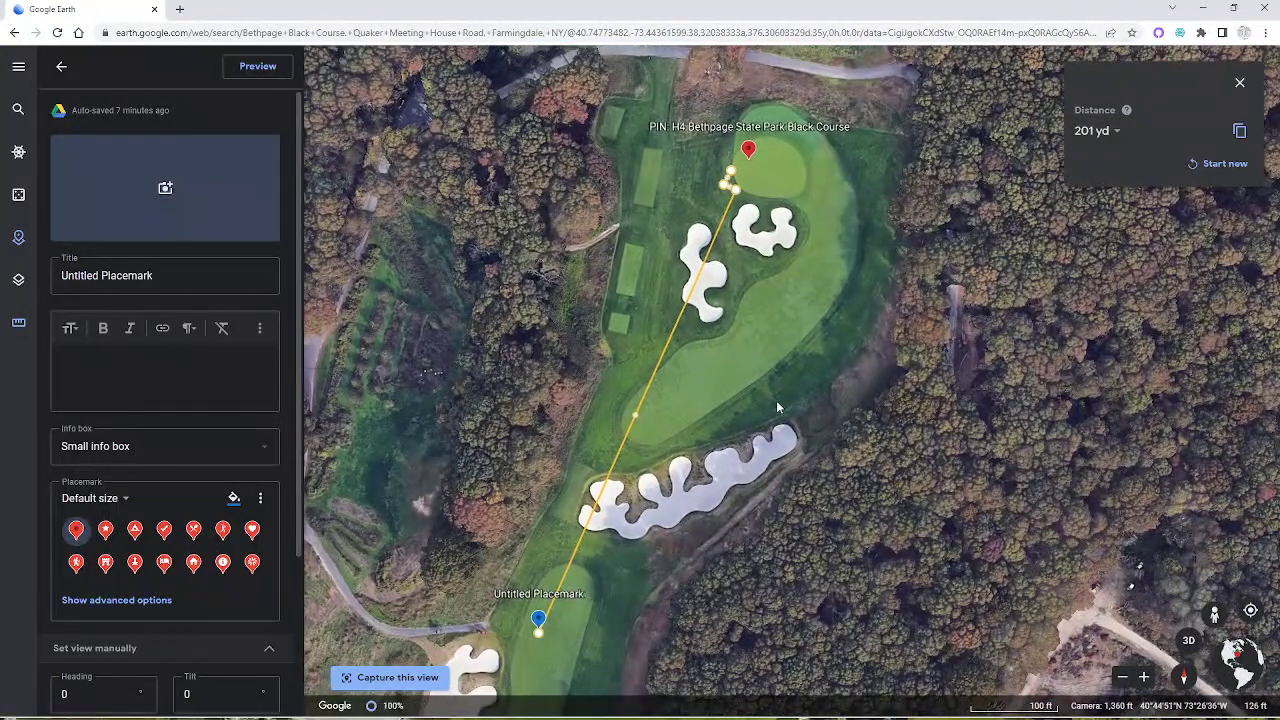